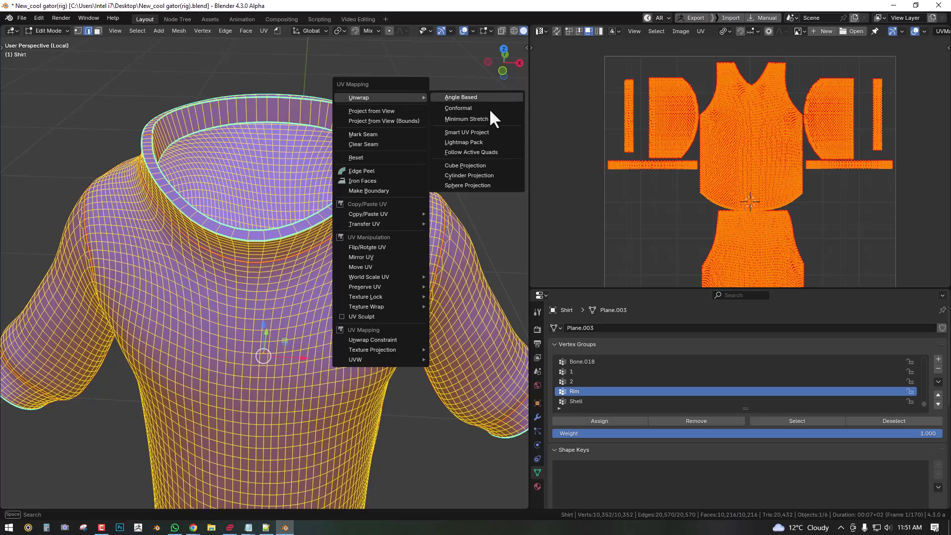
Unwrap the shirt with Angle Based and inspect the sleeve islands in a maximized UV Editor.
left_click(497, 113)
key("ctrl+space")
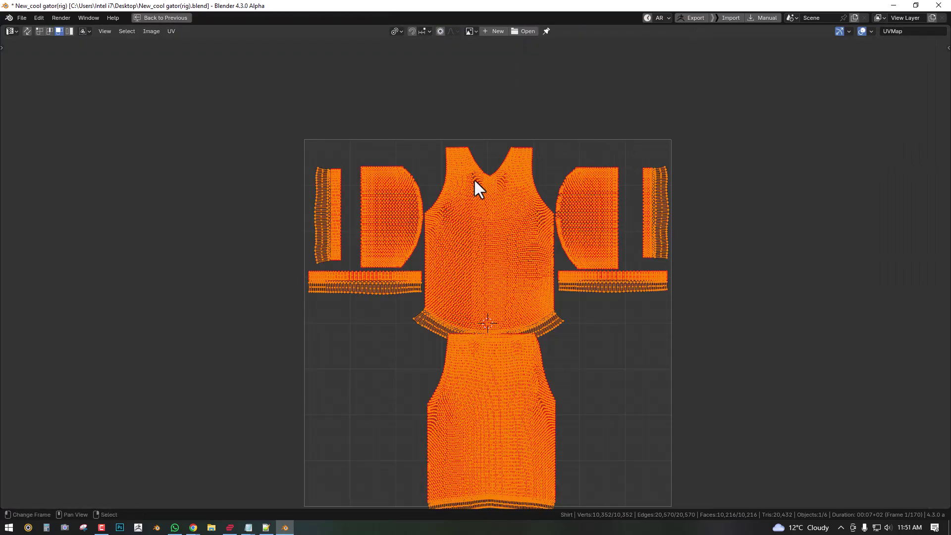
scroll(469, 188, "up", 3)
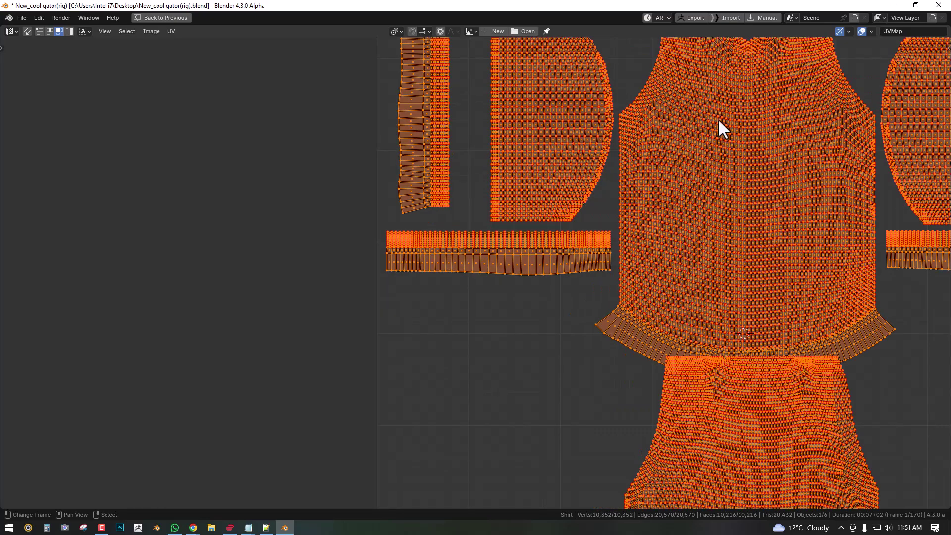
middle_click_drag(443, 130, 471, 151)
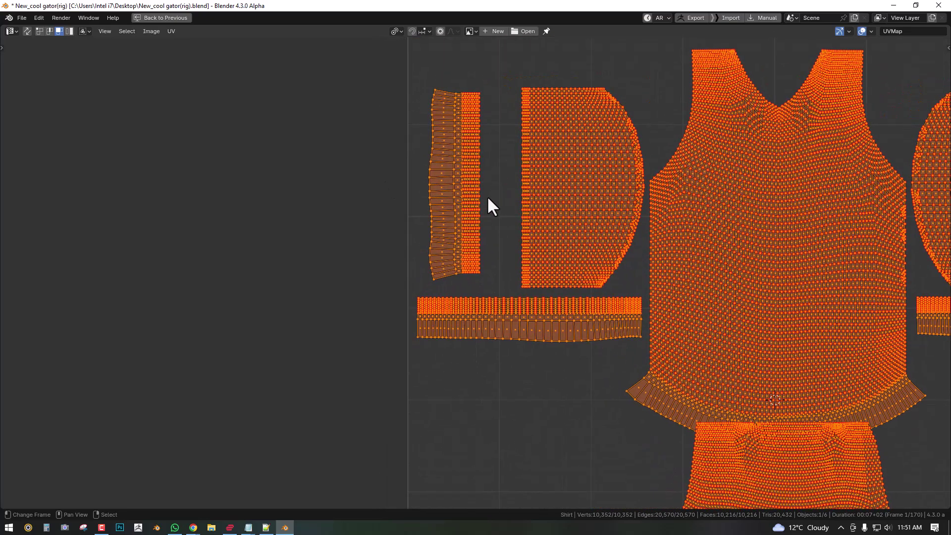
scroll(488, 192, "down", 2)
key("ctrl+space")
Orbit and zoom the viewport around the shirt.
scroll(337, 215, "down", 5)
scroll(349, 218, "up", 2)
middle_click_drag(348, 217, 396, 212)
scroll(395, 212, "up", 4)
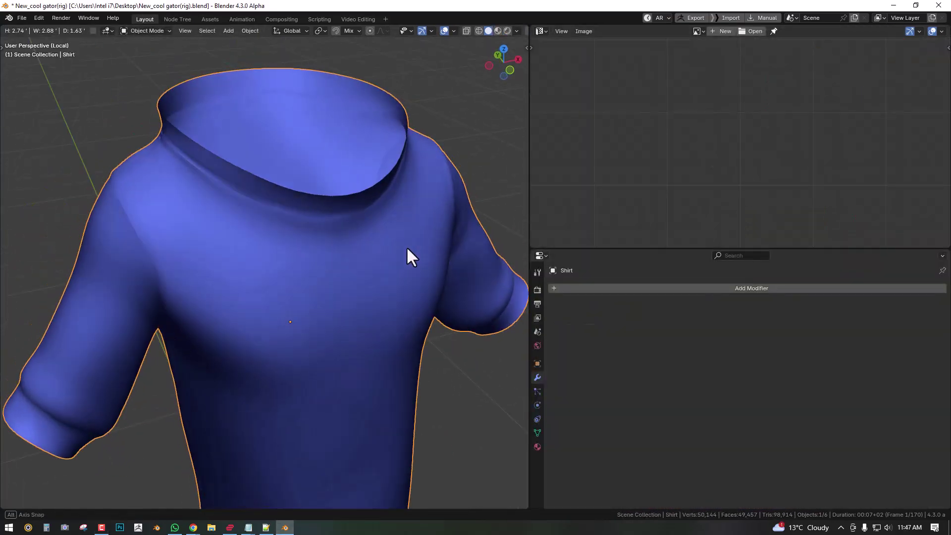
Add a Solidify modifier to the shirt with thickness 0.1860.
scroll(310, 218, "down", 5)
middle_click_drag(345, 233, 305, 227)
scroll(347, 218, "up", 3)
left_click(650, 288)
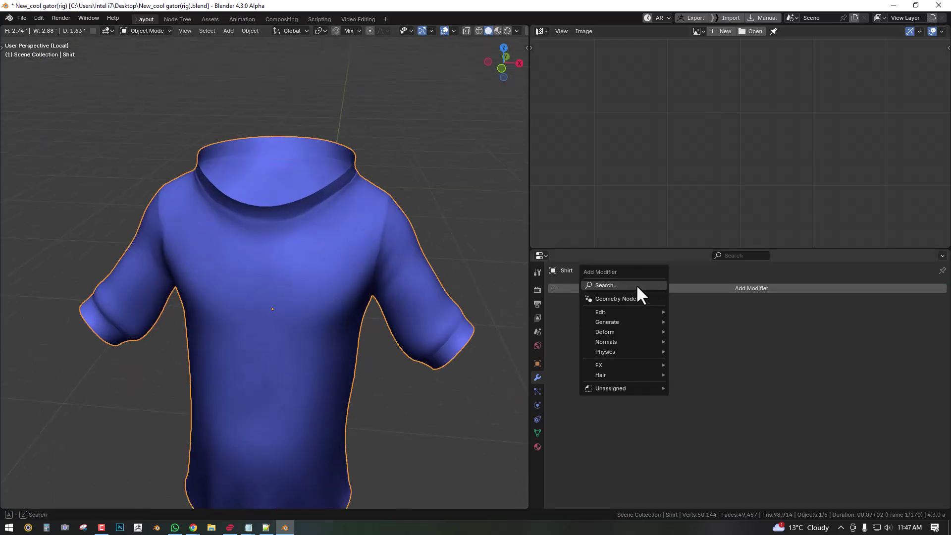
left_click(637, 284)
left_click(698, 304)
scroll(275, 248, "up", 2)
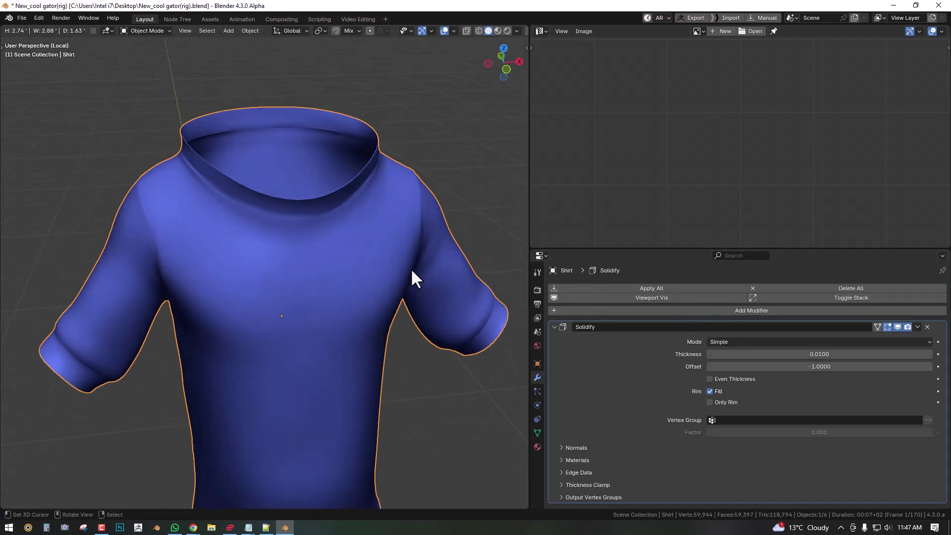
left_click_drag(810, 354, 862, 353)
Enter Edit Mode to view the thickened shirt's UV layout.
middle_click_drag(483, 276, 413, 282)
key("Tab")
scroll(418, 271, "down", 3)
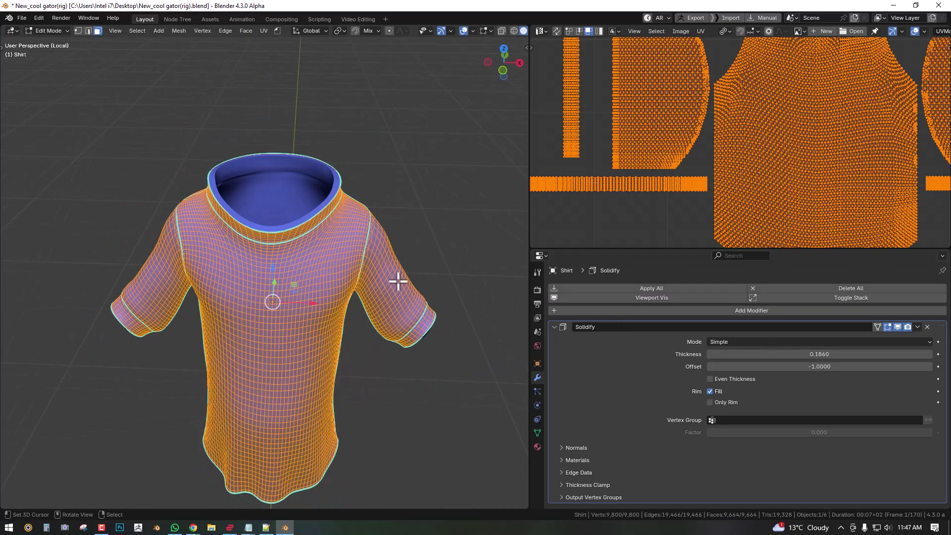
scroll(817, 197, "down", 6)
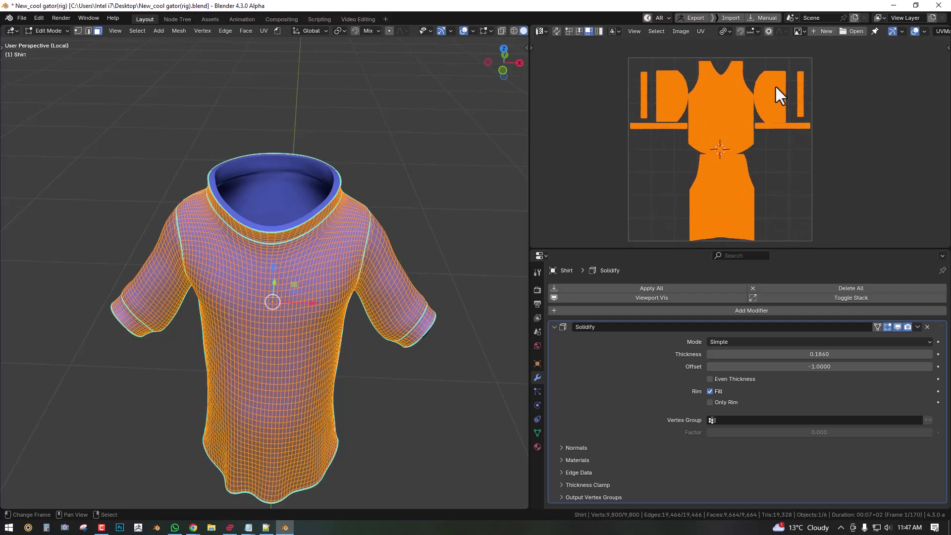
Back in Object Mode, enable Only Rim on the Solidify and apply it.
scroll(257, 236, "up", 4)
key("Tab")
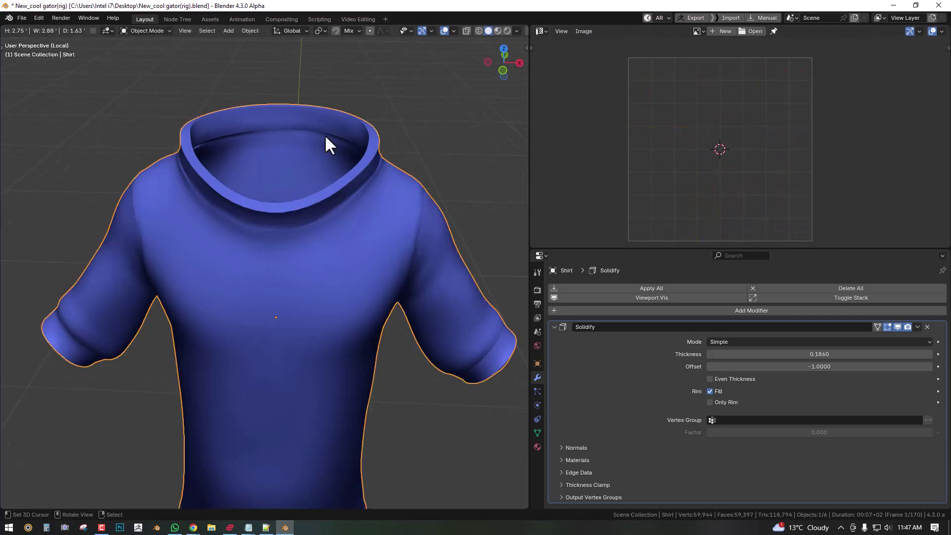
middle_click_drag(308, 129, 801, 399)
left_click(722, 403)
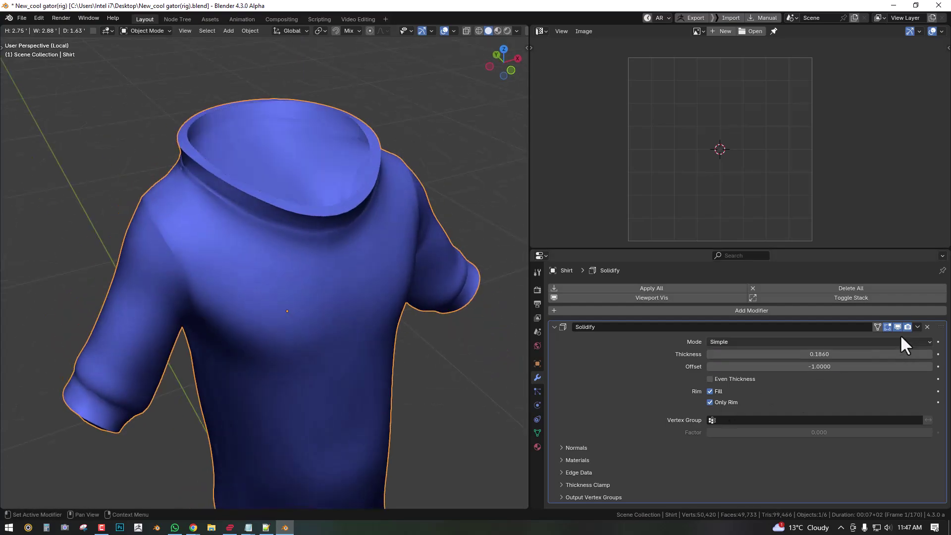
left_click(917, 326)
left_click(887, 337)
Enter Edit Mode and recentre the UV islands in the UV view.
middle_click_drag(466, 266, 314, 240)
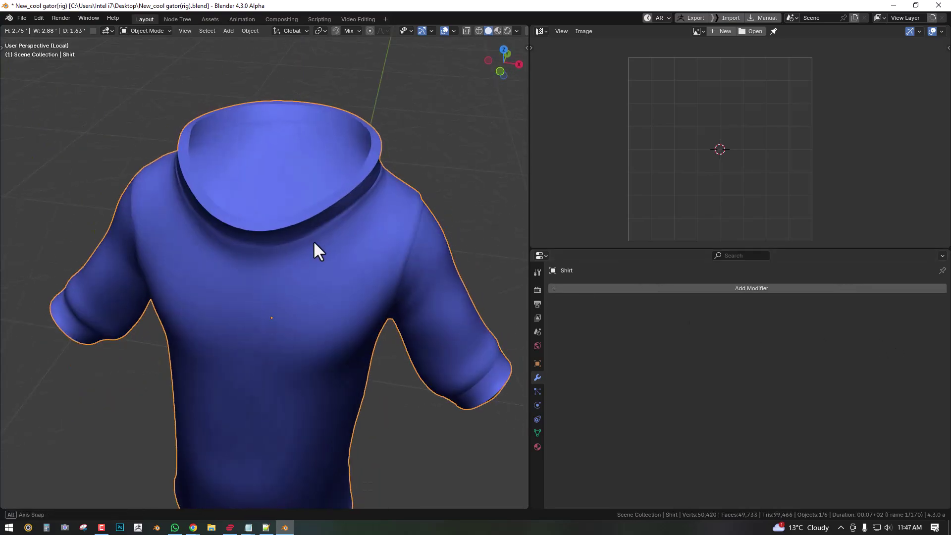
key("Tab")
scroll(751, 127, "up", 3)
scroll(701, 180, "up", 2)
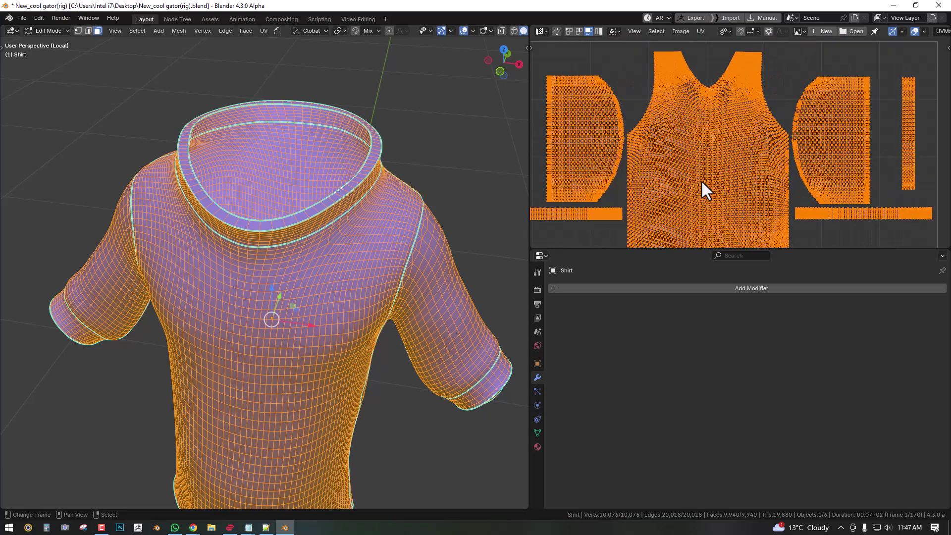
middle_click_drag(675, 126, 721, 98)
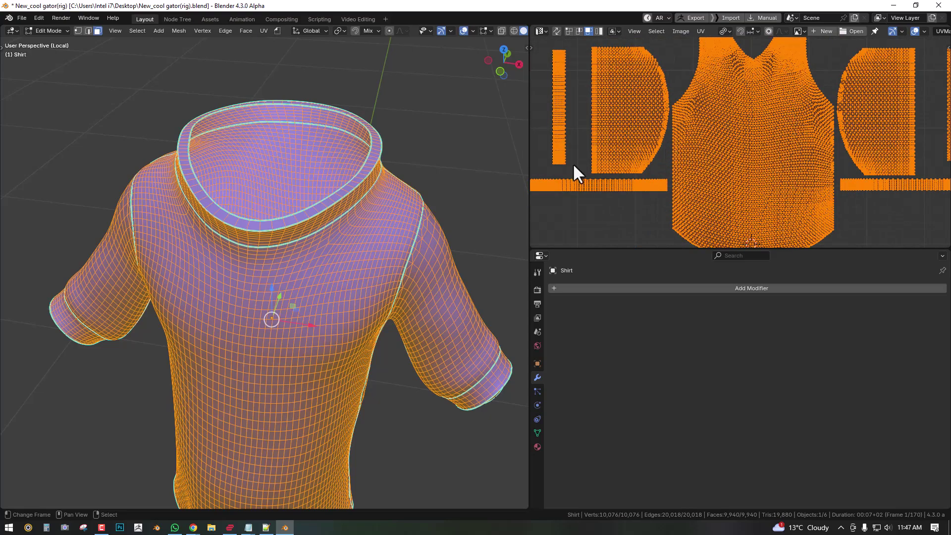
scroll(393, 159, "up", 5)
Select the collar rim loop, then the whole mesh, then a chest face loop.
left_click(405, 141, "alt")
left_click(402, 140, "alt")
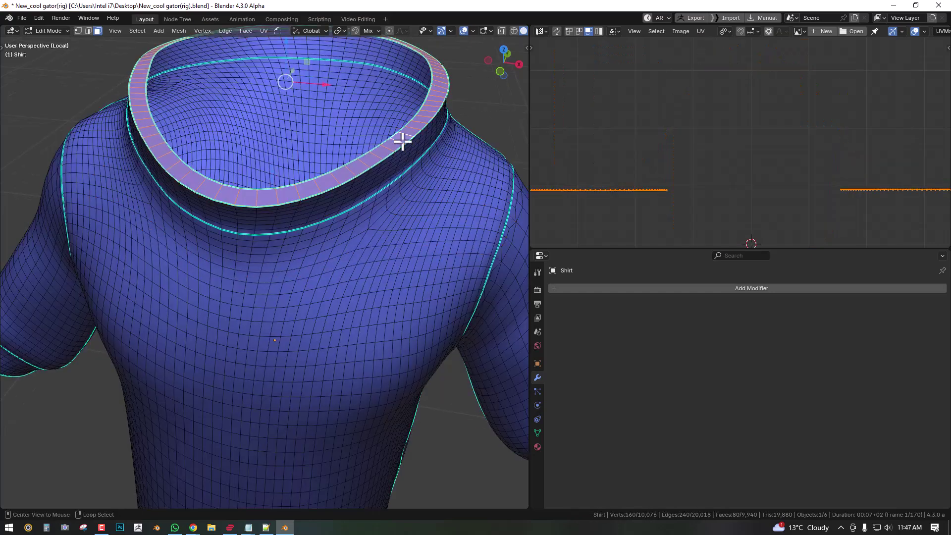
scroll(718, 183, "down", 3)
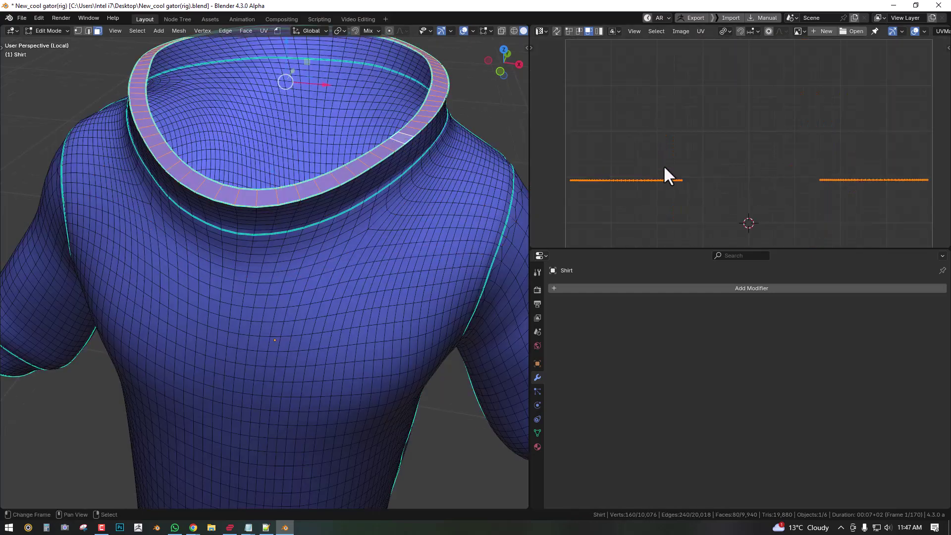
scroll(664, 173, "up", 4)
key("a")
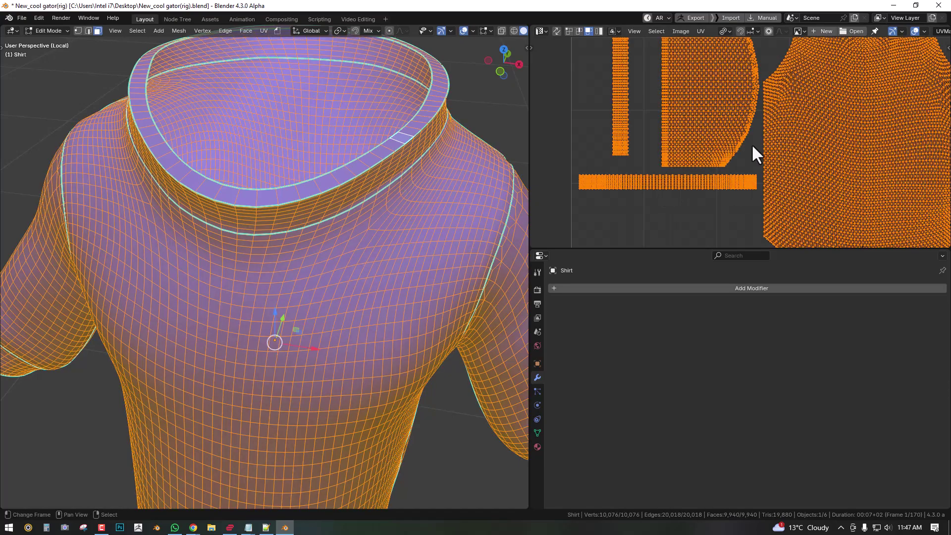
scroll(685, 196, "down", 2)
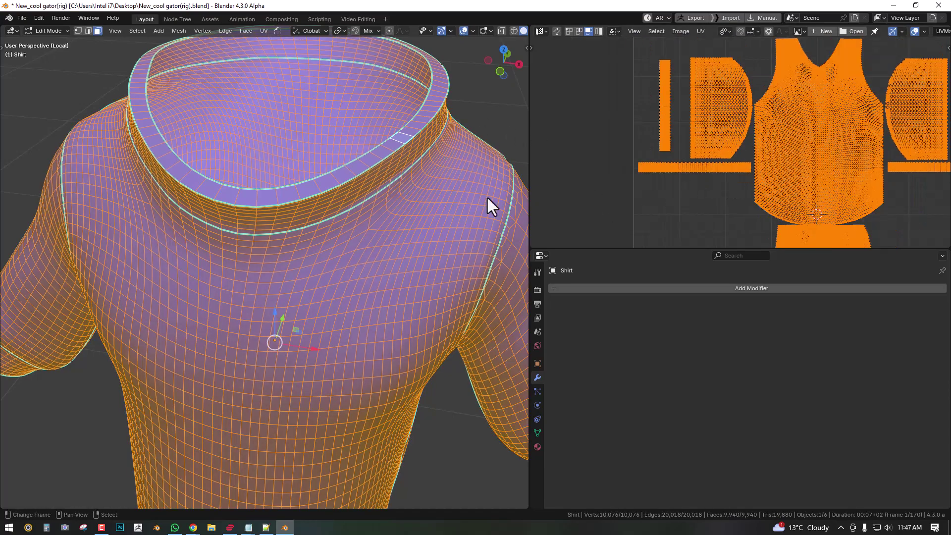
key("alt+a")
left_click(425, 223, "alt")
Return to Object Mode and undo the Apply, restoring the rim-only Solidify.
key("Tab")
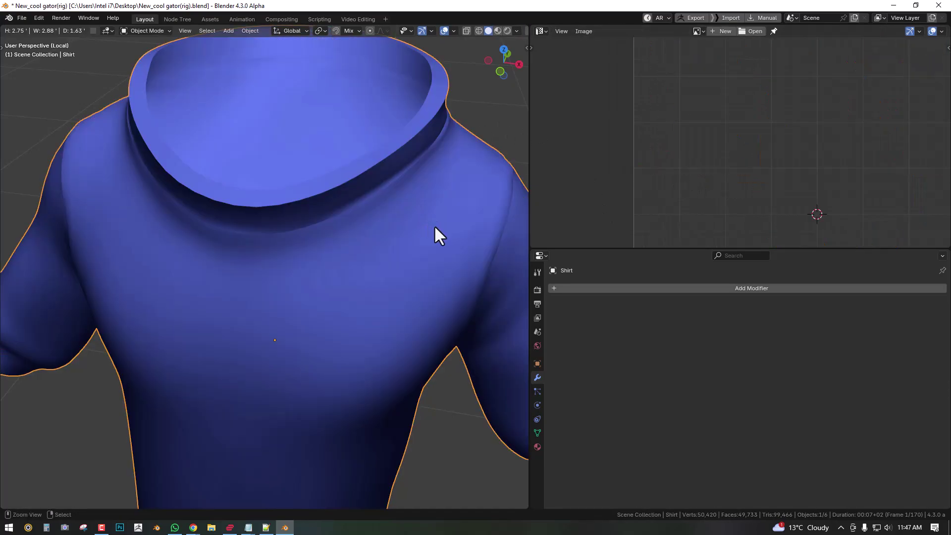
key("ctrl+z")
key("ctrl+z")
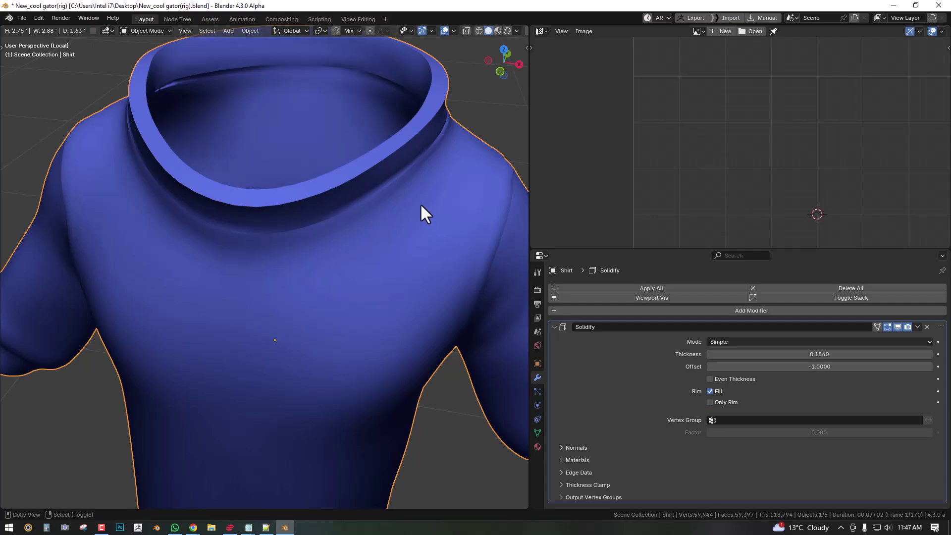
key("ctrl+shift+z")
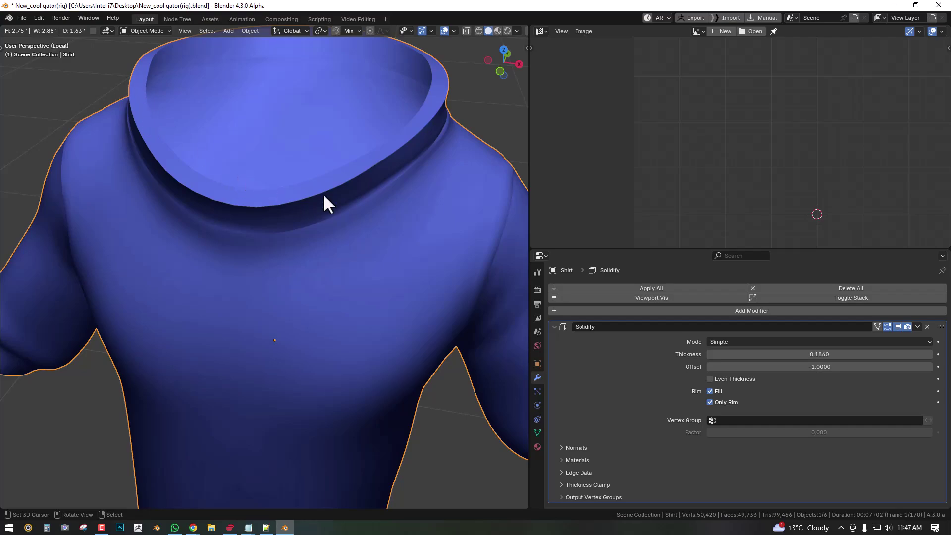
Recheck the shirt's UVs in Edit Mode and enlarge the Properties area.
scroll(430, 191, "down", 2)
mouse_move(387, 200)
middle_mouse_down()
mouse_move(426, 195)
mouse_move(399, 186)
middle_mouse_up()
scroll(426, 196, "up", 1)
key("Tab")
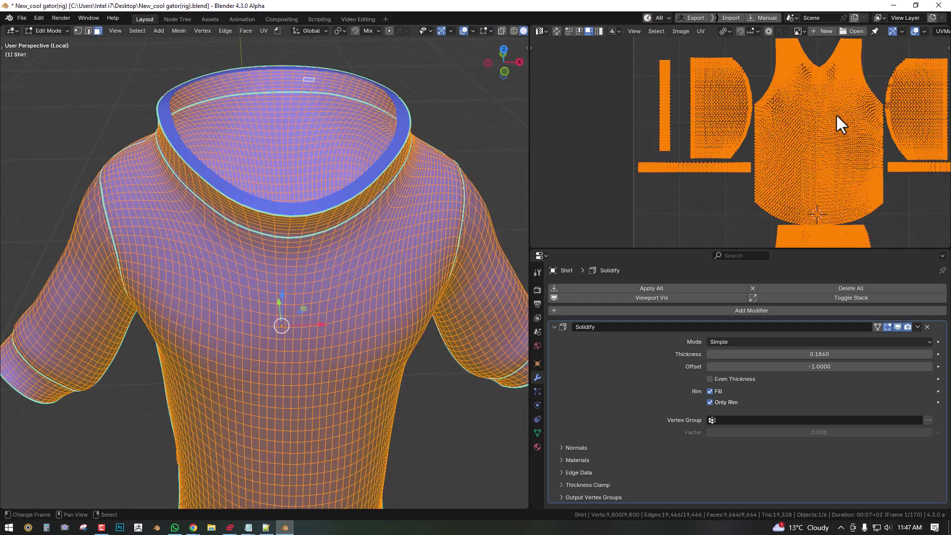
key("Tab")
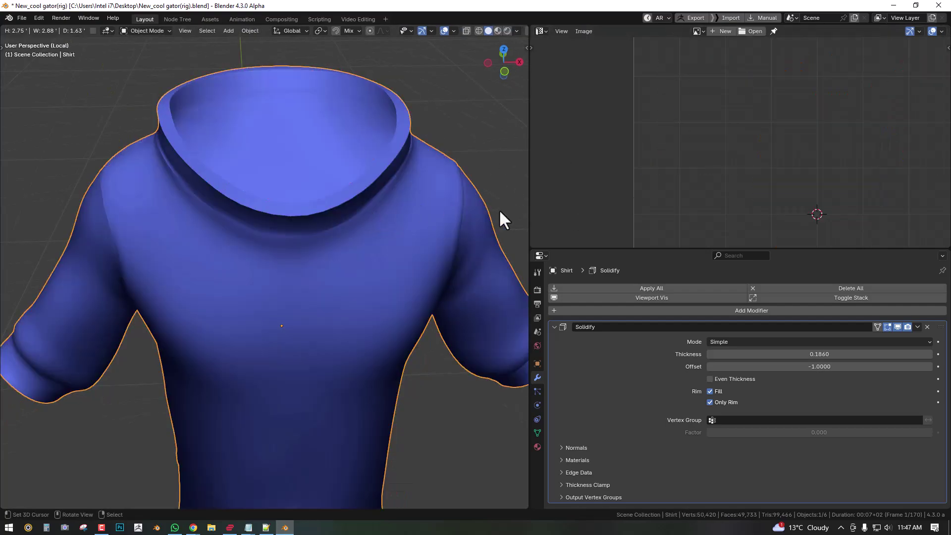
left_click_drag(671, 248, 700, 181)
Remove the Solidify and run the thickness-with-fill-faces operation from Quick Favorites.
left_click(926, 259)
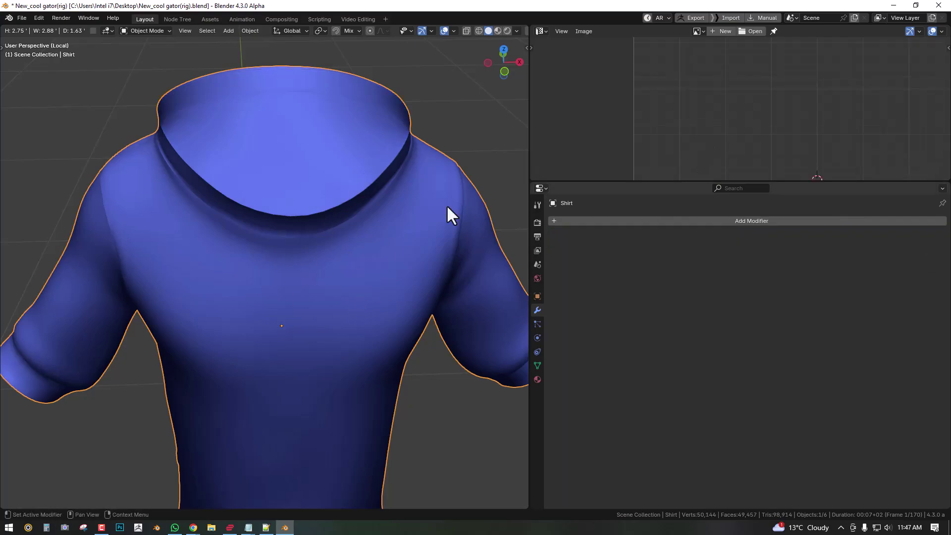
key("q")
left_click(390, 176)
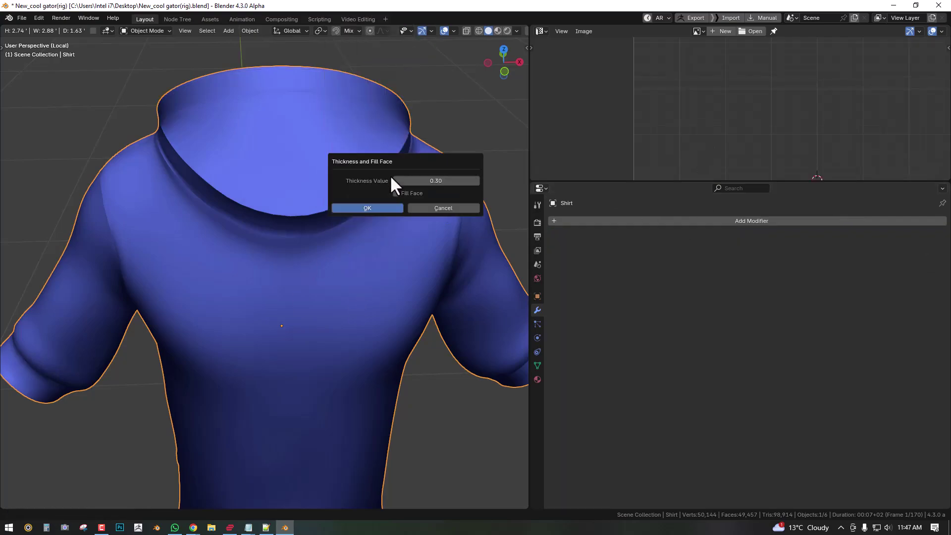
key("Return")
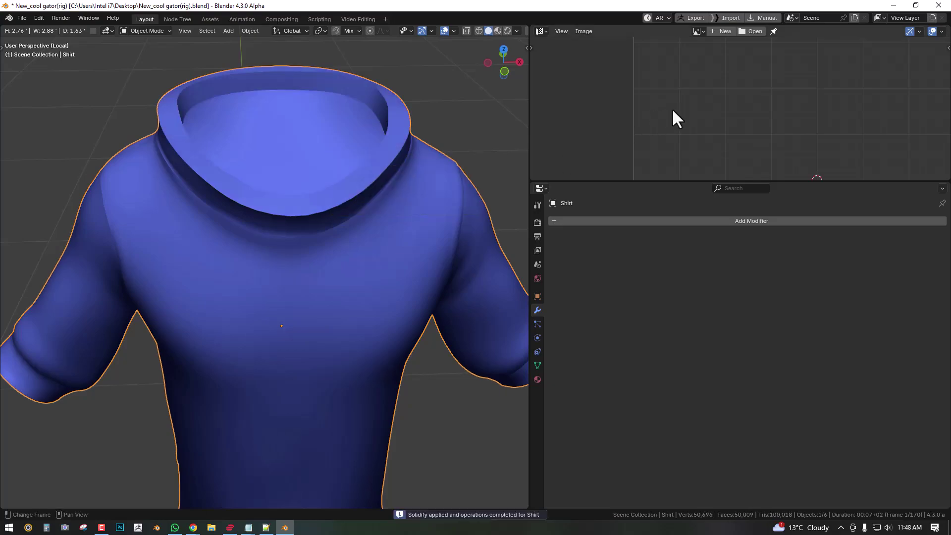
Select two collar face loops, then the whole mesh, checking the UV islands.
scroll(750, 93, "up", 5)
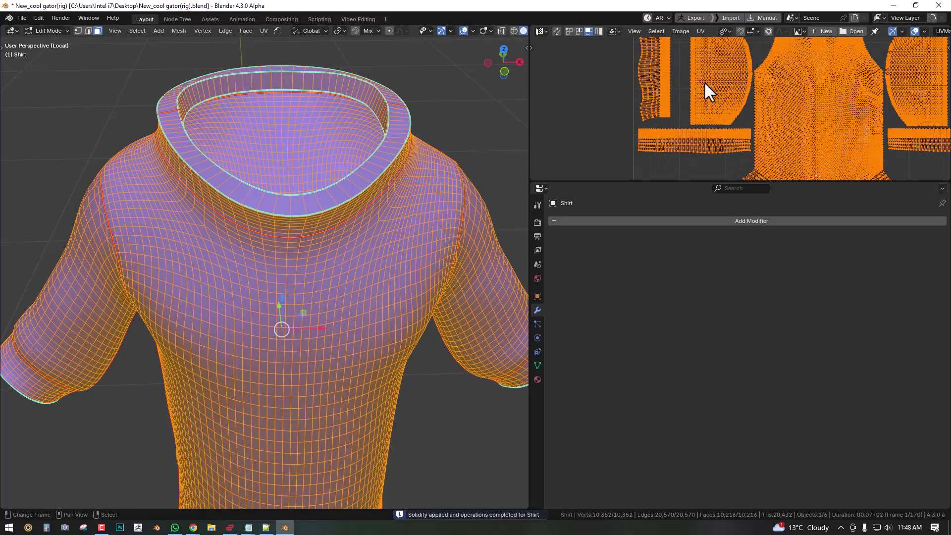
left_click(400, 104, "alt")
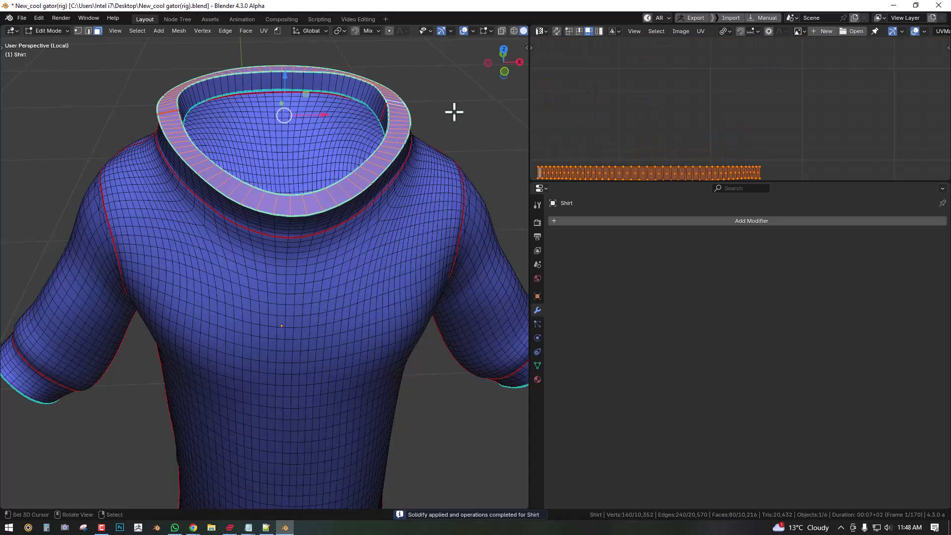
left_click(382, 106, "alt+shift")
scroll(687, 112, "down", 1)
scroll(688, 114, "up", 2)
middle_click_drag(719, 142, 710, 98)
key("a")
scroll(789, 117, "down", 3)
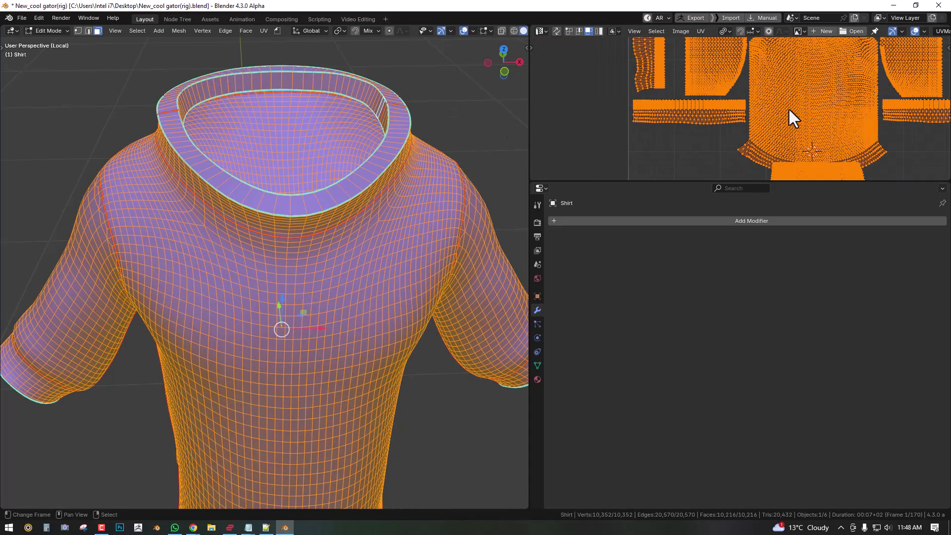
scroll(741, 124, "up", 2)
mouse_move(740, 89)
middle_mouse_down()
mouse_move(715, 100)
mouse_move(730, 100)
middle_mouse_up()
scroll(711, 89, "down", 3)
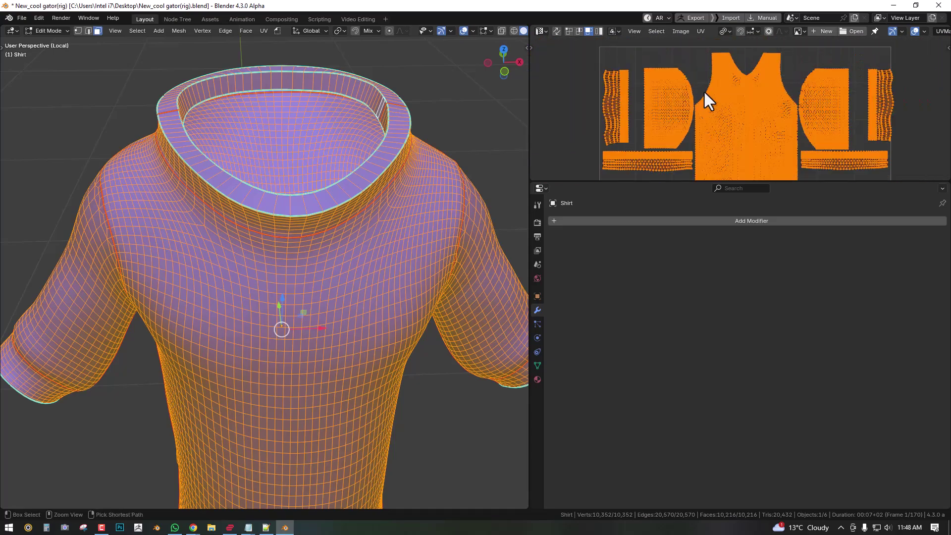
Inspect the UV layout in a maximized UV Editor, then undo to the live Solidify.
key("ctrl+space")
middle_click_drag(492, 261, 502, 207)
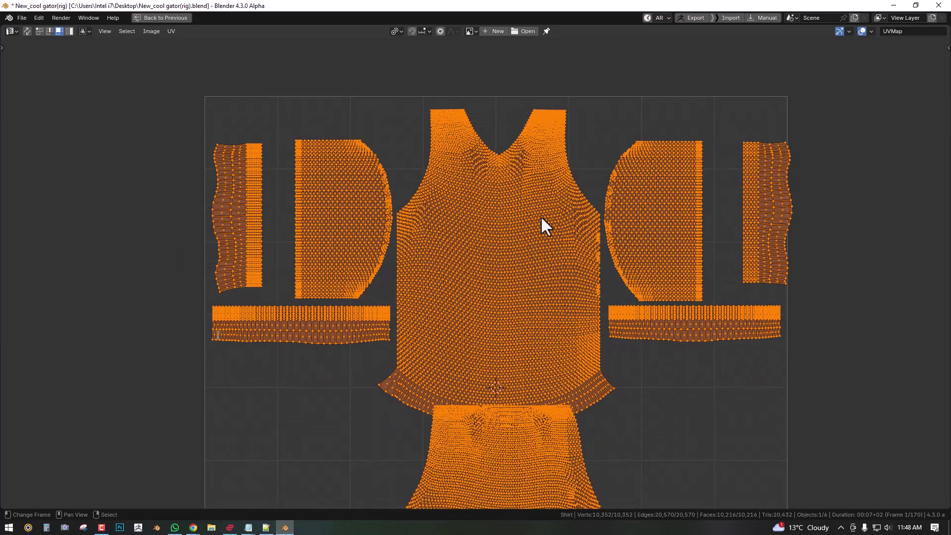
middle_click_drag(527, 270, 586, 210)
key("ctrl+space")
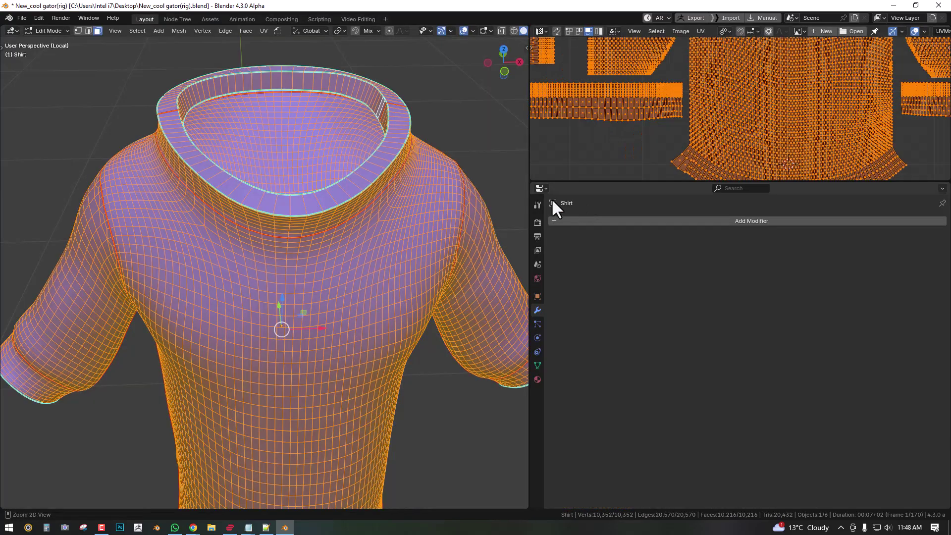
scroll(380, 212, "down", 3)
key("ctrl+z")
key("ctrl+z")
key("ctrl+z")
key("ctrl+z")
key("ctrl+z")
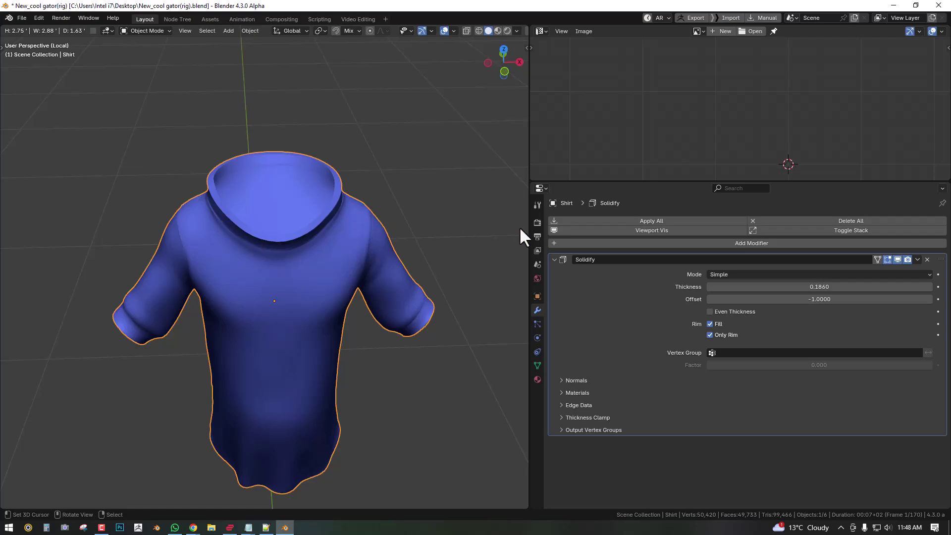
Delete the old Solidify and add a new Solidify modifier to the shirt.
scroll(249, 230, "up", 2)
middle_click_drag(252, 232, 316, 228)
middle_click_drag(404, 183, 362, 200)
left_click(925, 260)
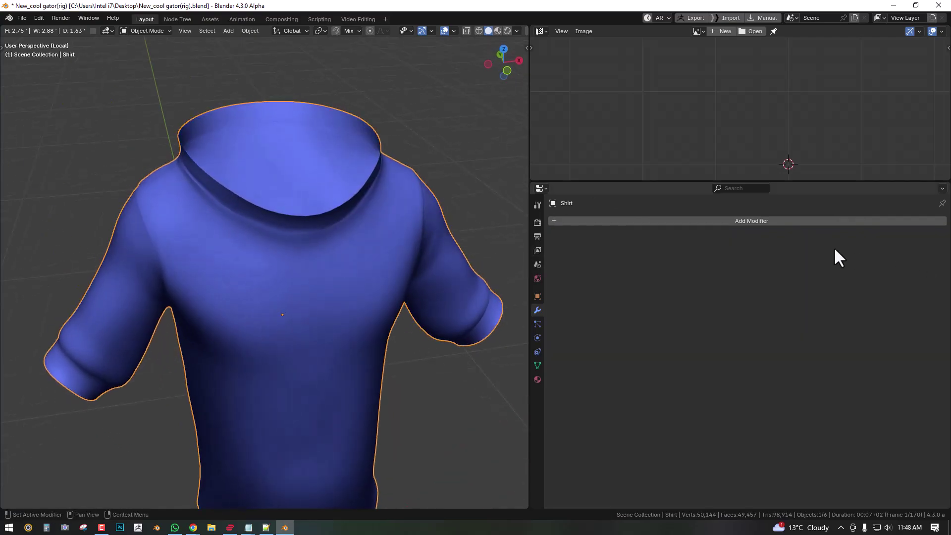
left_click(733, 221)
left_click(700, 223)
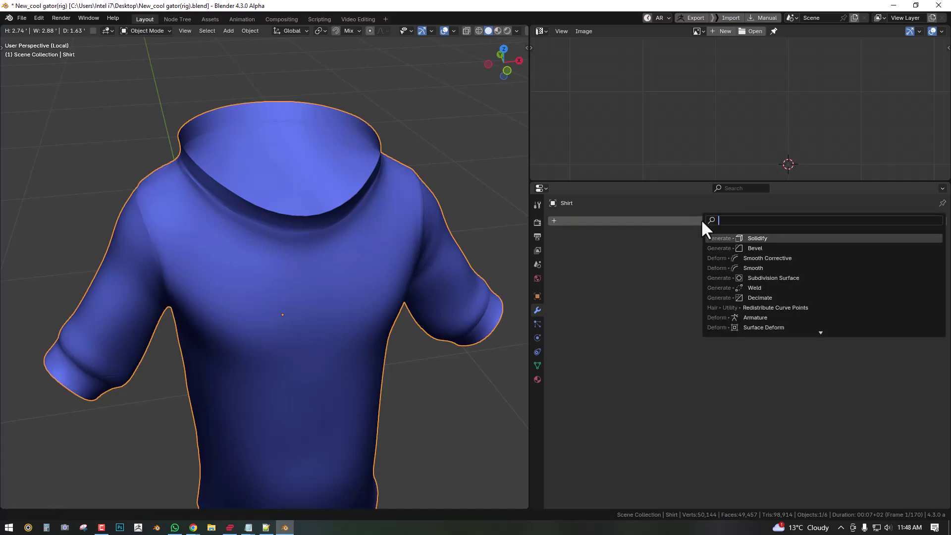
left_click(759, 236)
Set the new Solidify thickness to 0.1494 with Only Rim enabled.
middle_click_drag(459, 239, 446, 239)
key("Tab")
key("Tab")
left_click_drag(819, 287, 872, 287)
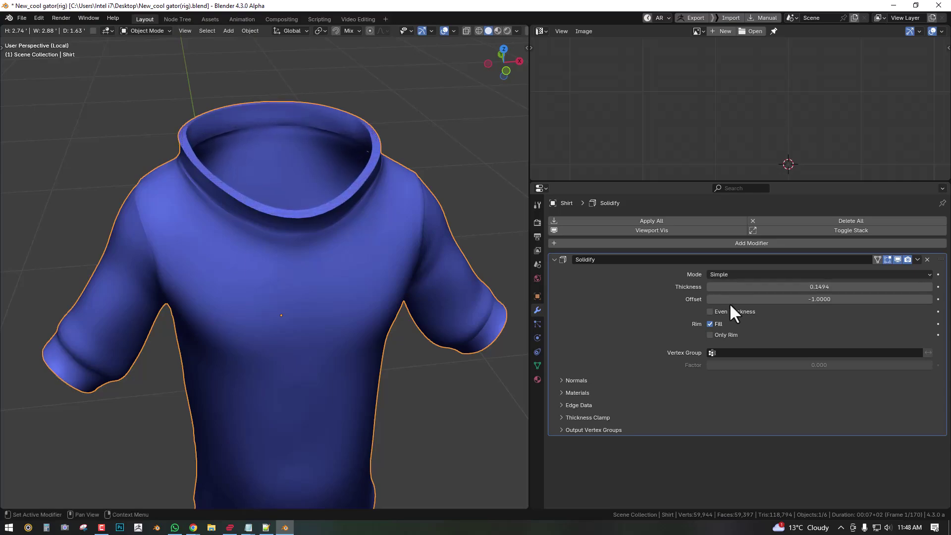
left_click(724, 334)
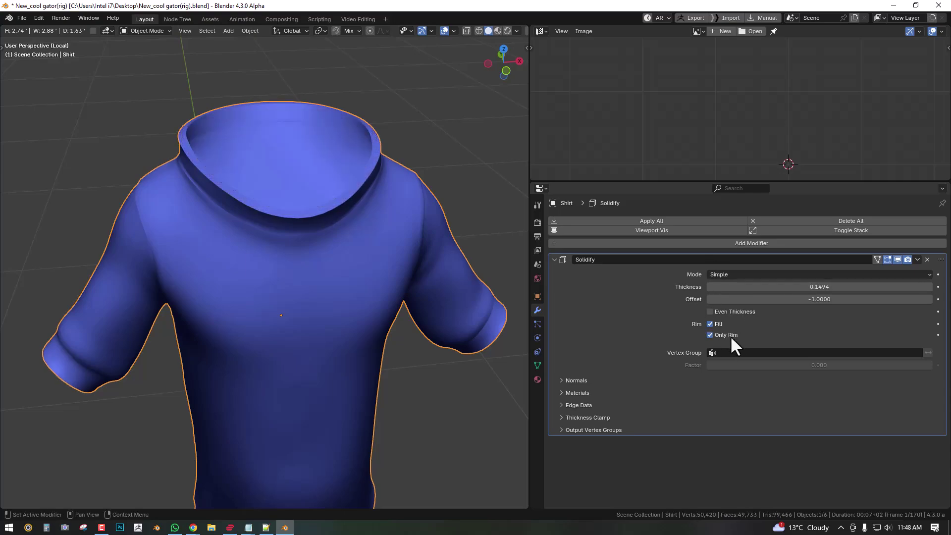
Apply the Solidify modifier to the shirt mesh.
middle_click_drag(386, 272, 384, 214)
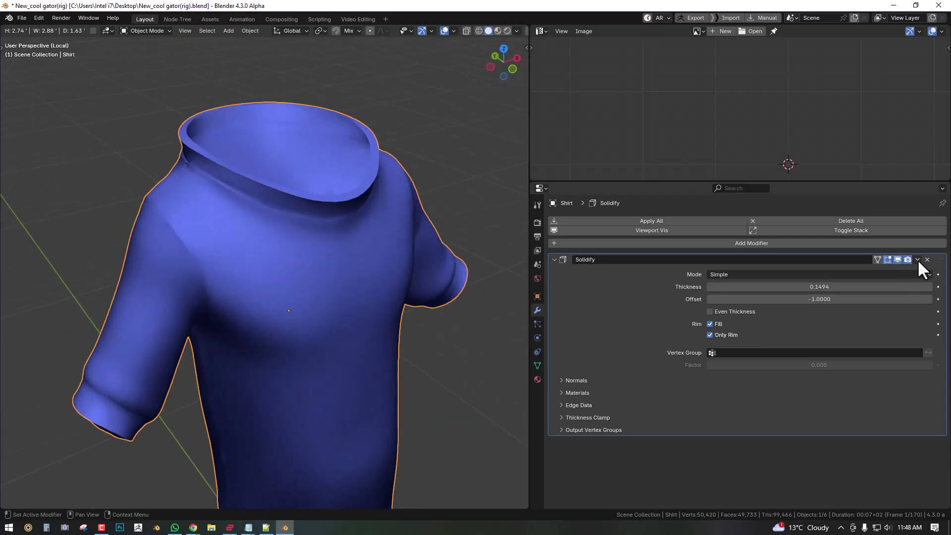
left_click(917, 259)
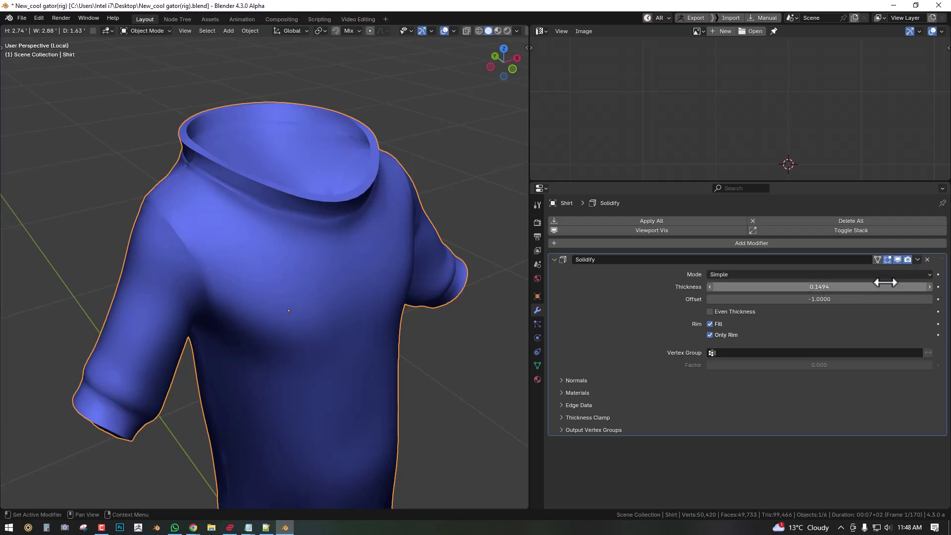
left_click(916, 260)
left_click(861, 271)
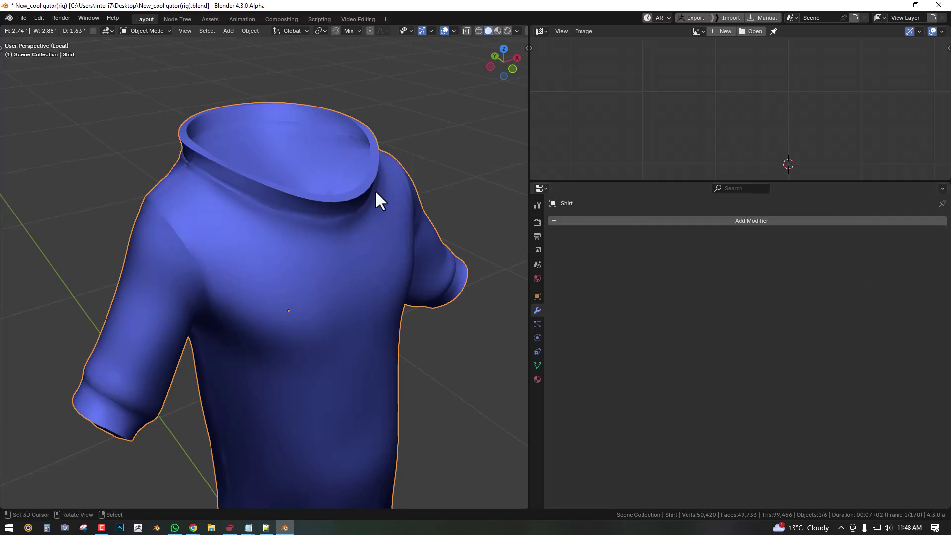
scroll(347, 205, "up", 2)
middle_click_drag(376, 189, 379, 112)
In edge mode, extrude the collar rim loop downward, shrink it slightly, then leave Edit Mode.
key("Tab")
key("alt+a")
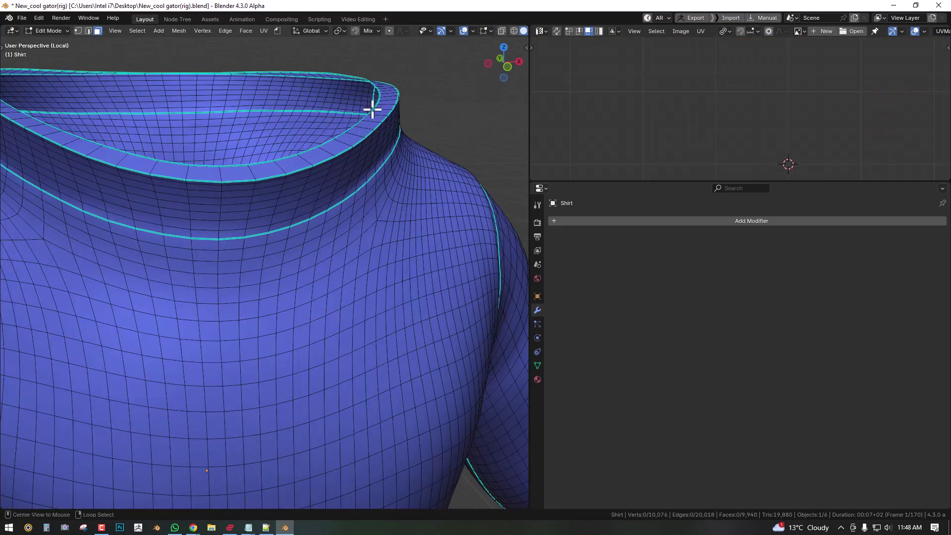
key("2")
left_click(358, 123, "alt")
key("e")
left_click(356, 141)
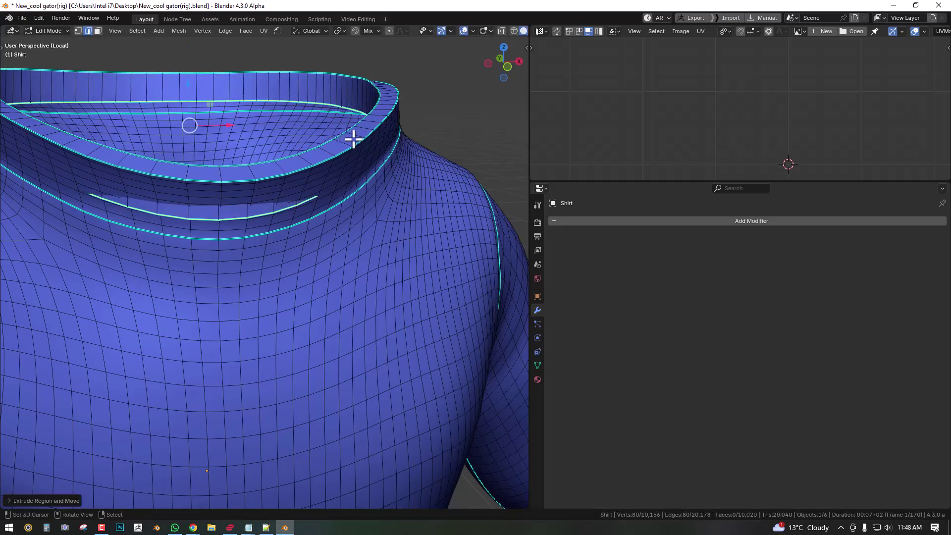
key("s")
middle_click_drag(412, 171, 319, 85)
left_click(396, 182)
key("Tab")
middle_click_drag(319, 153, 391, 175)
Add a Solidify modifier set to Only Rim with thickness 0.4310.
left_click(610, 220)
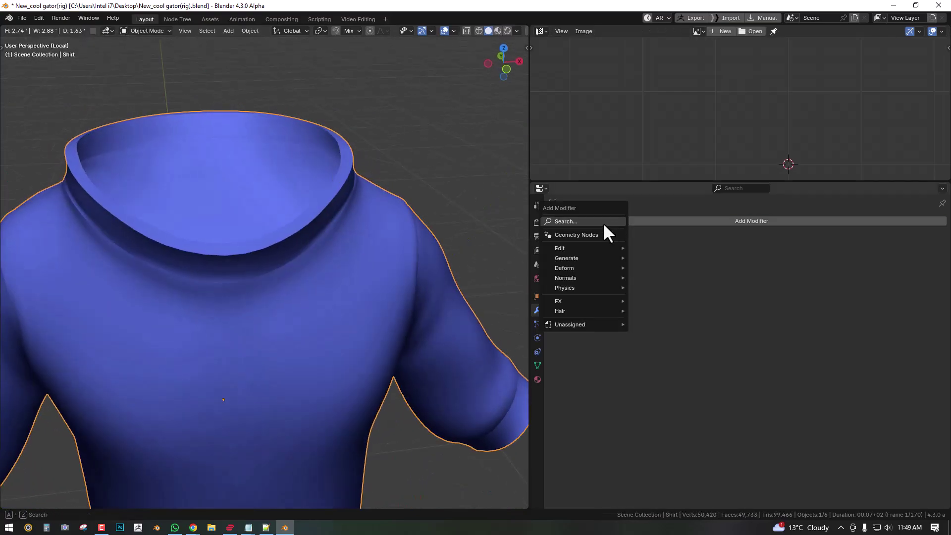
left_click(602, 222)
left_click(676, 241)
middle_click_drag(356, 208, 395, 210)
left_click(710, 335)
middle_click_drag(450, 248, 475, 248)
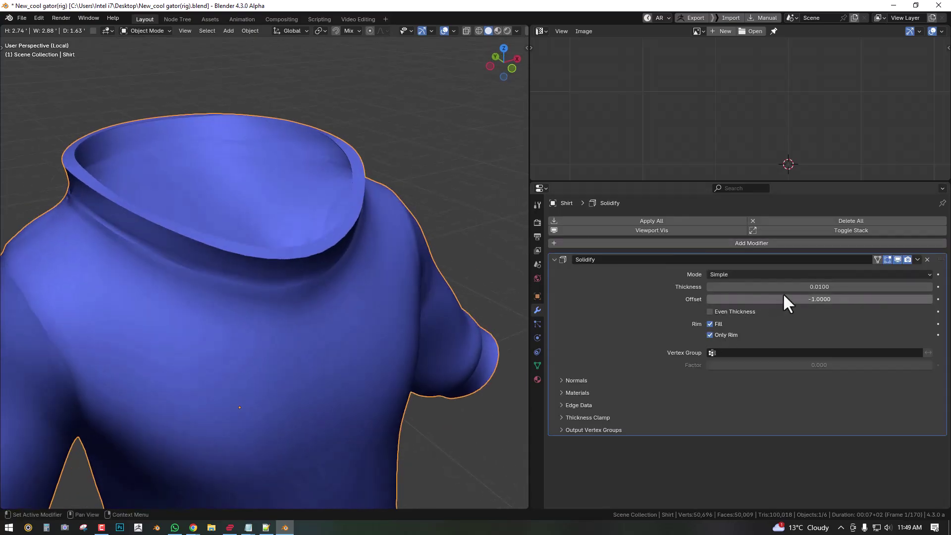
left_click_drag(819, 287, 854, 287)
middle_click_drag(307, 178, 269, 278)
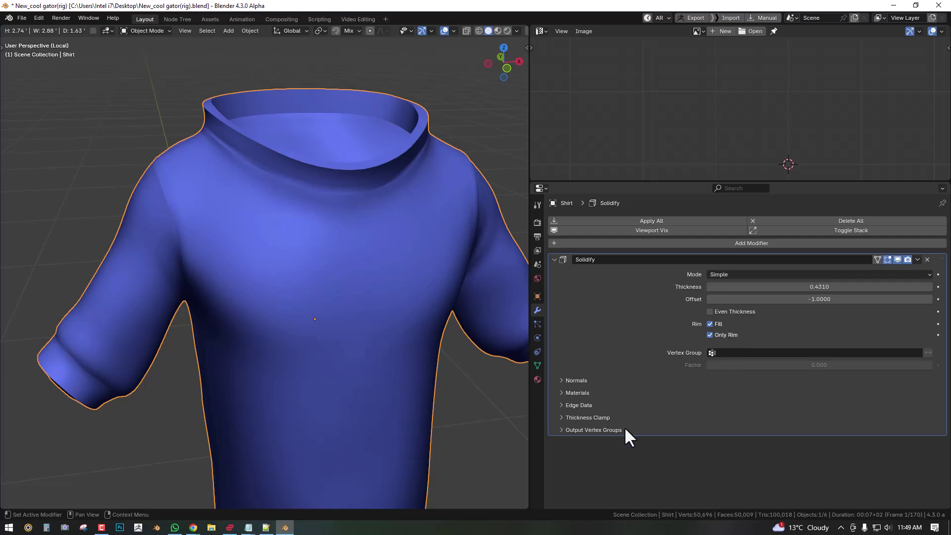
Add new vertex groups in Object Data properties and rename the first one Rim.
left_click(609, 430)
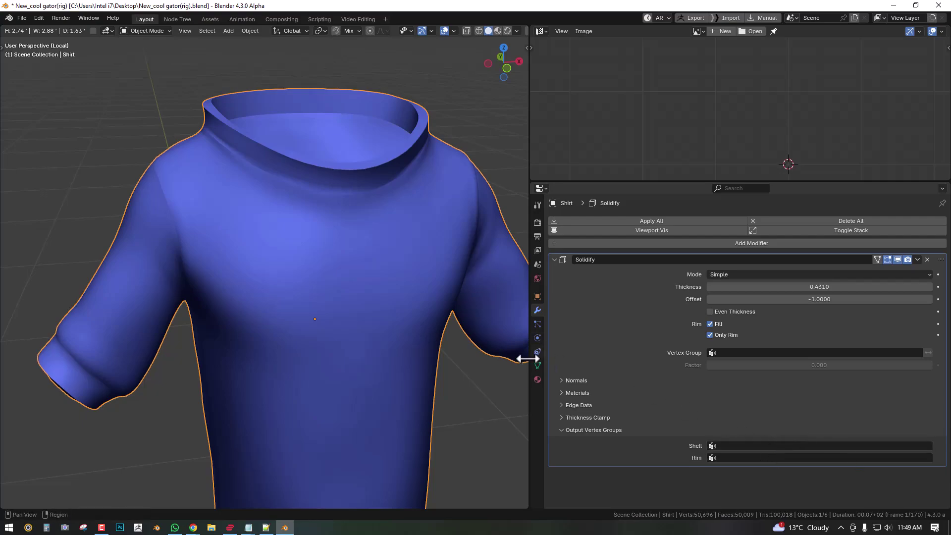
left_click(537, 365)
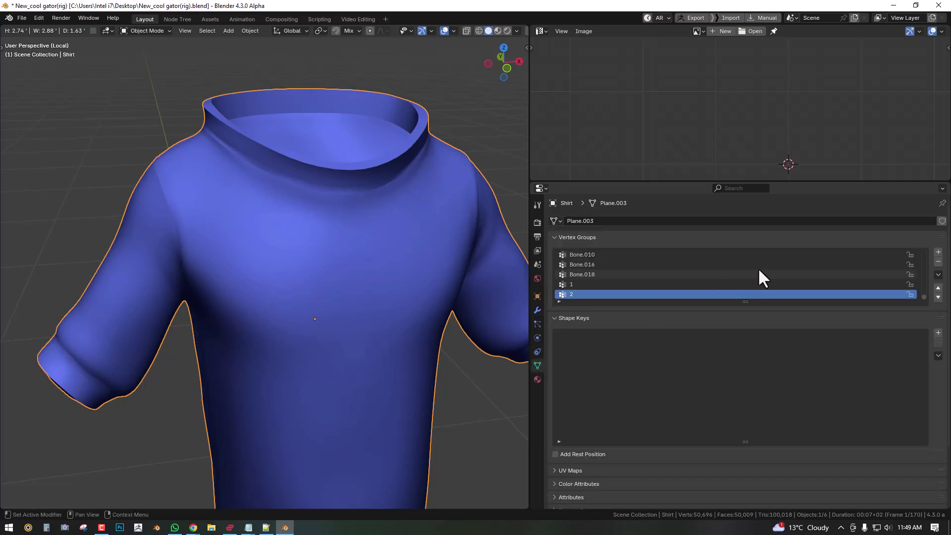
left_click(938, 252)
left_click(938, 252)
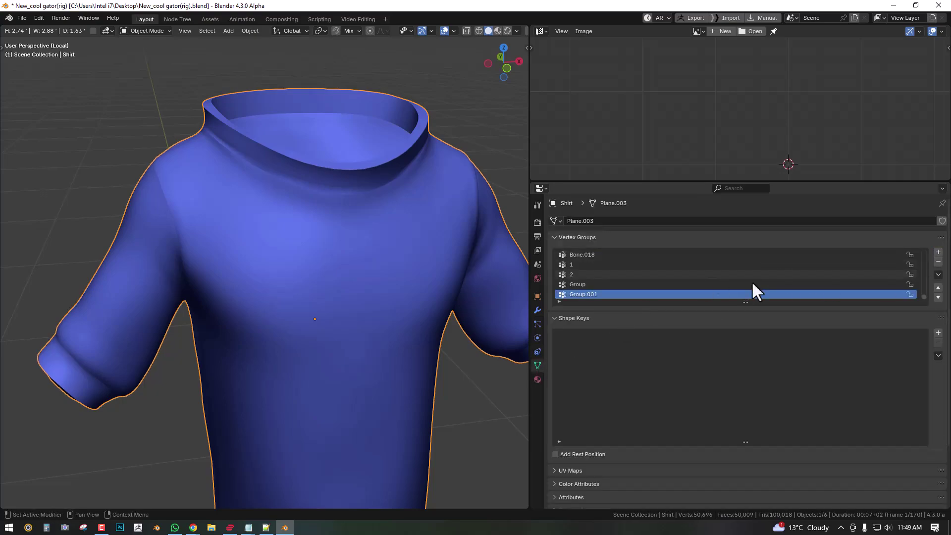
double_click(620, 284)
type("Rim")
key("Return")
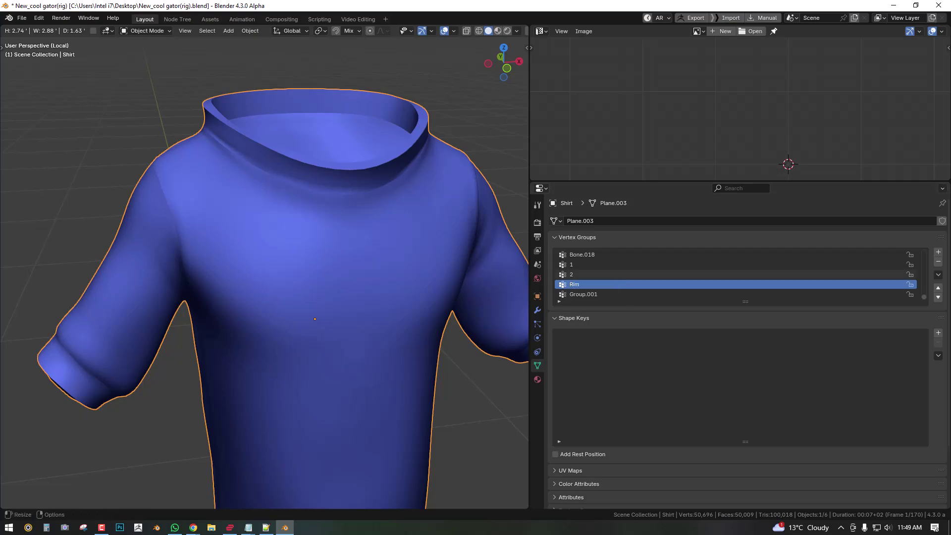
Rename the second vertex group, Group.001, to Shell.
left_click(595, 295)
double_click(595, 295)
type("Shell")
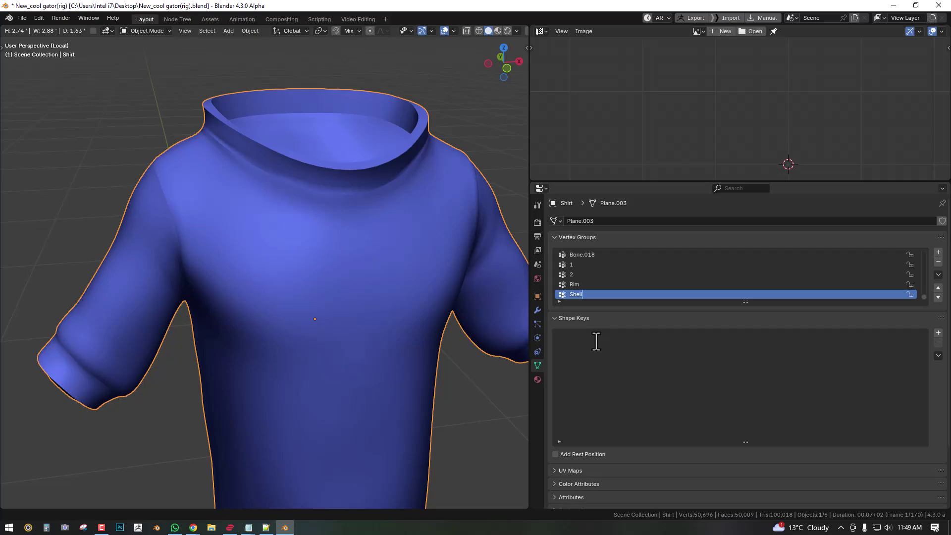
key("Return")
Set the Solidify's shell output vertex group to Shell and rim output to Rim.
left_click(531, 308)
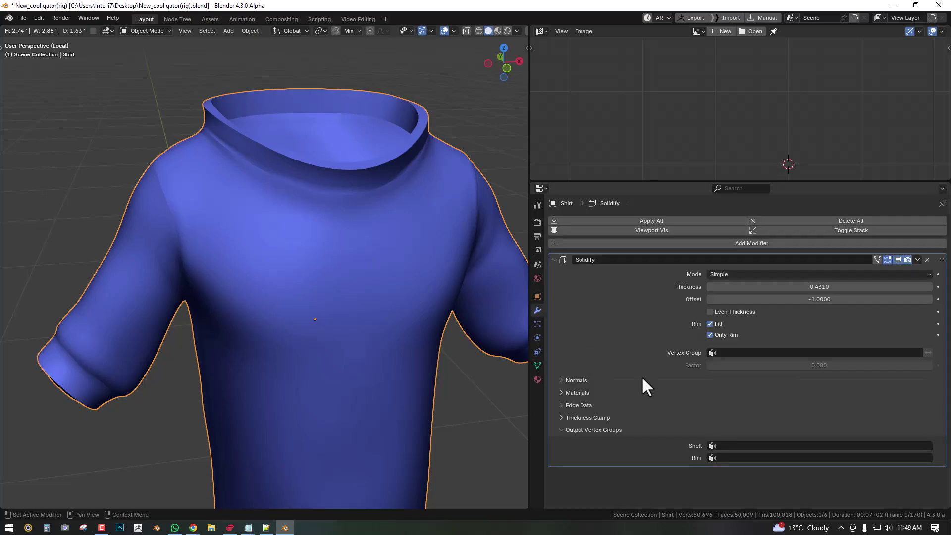
left_click(756, 447)
type("s")
left_click(754, 343)
left_click(744, 453)
type("r")
left_click(719, 354)
Check the shirt's vertex group list in Object Data properties.
left_click(538, 365)
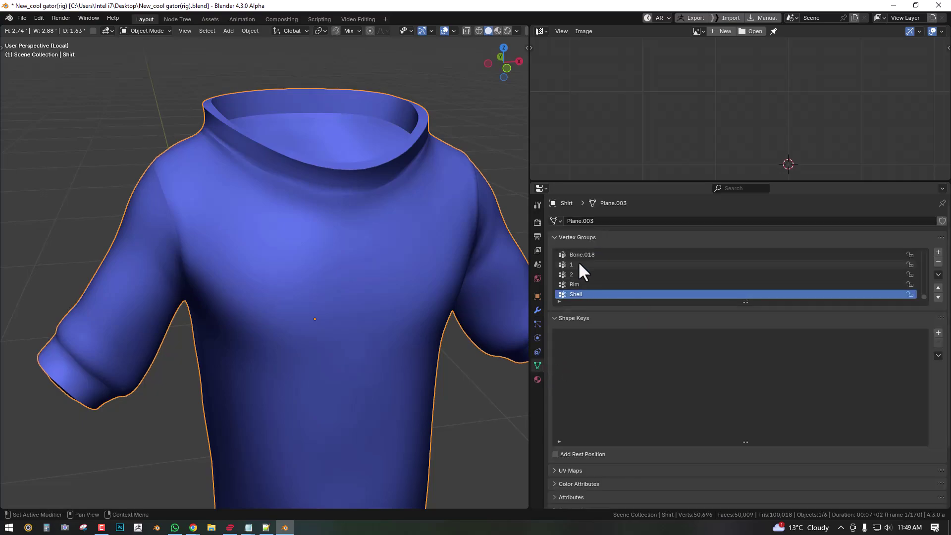
left_click(537, 311)
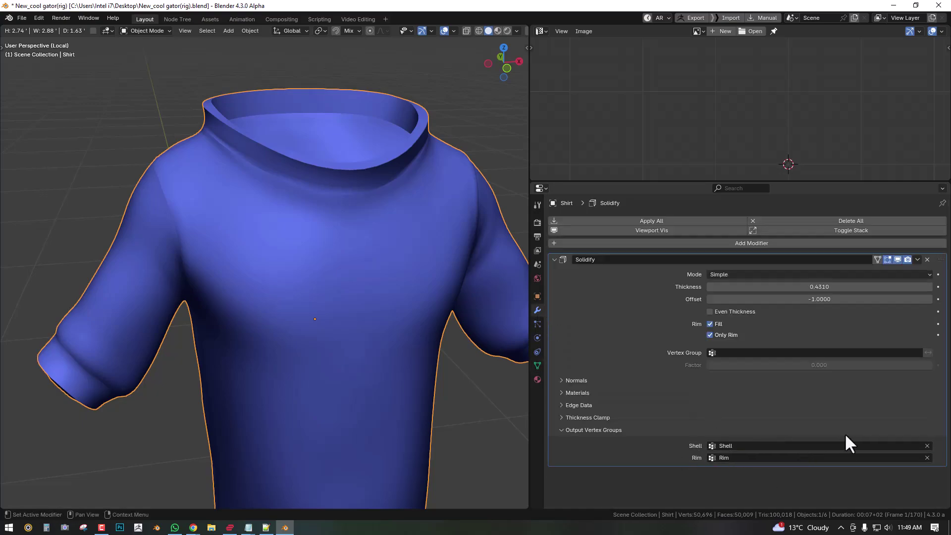
scroll(385, 277, "down", 5)
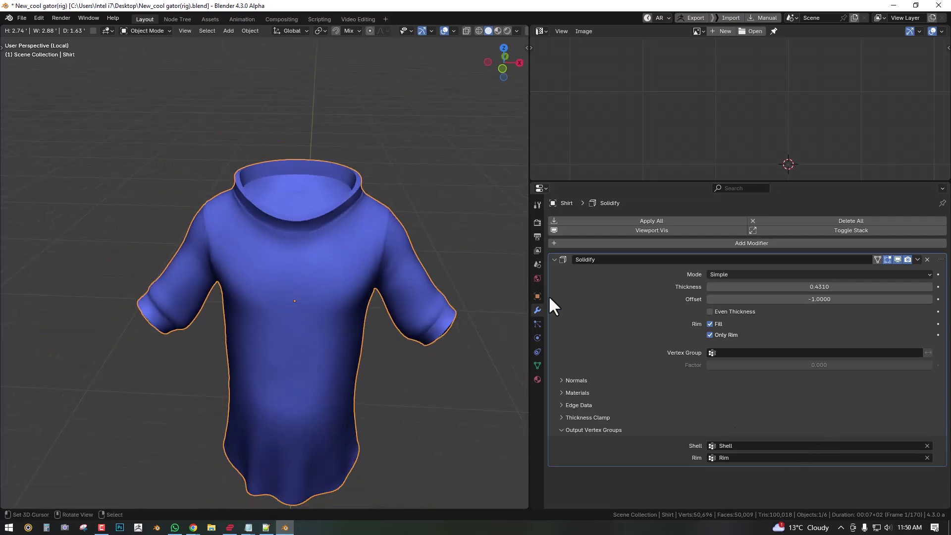
left_click(537, 365)
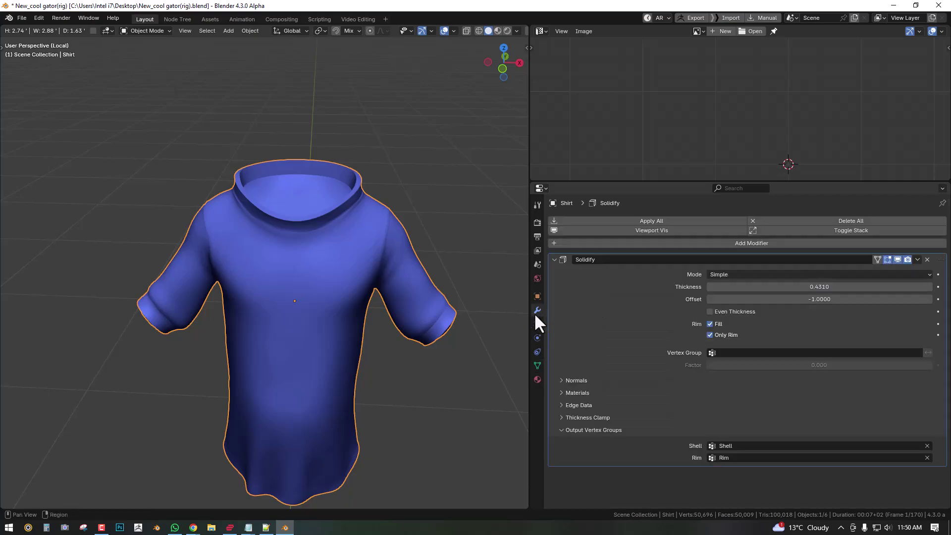
Apply the Solidify modifier and switch the shirt into Edit Mode.
left_click(919, 258)
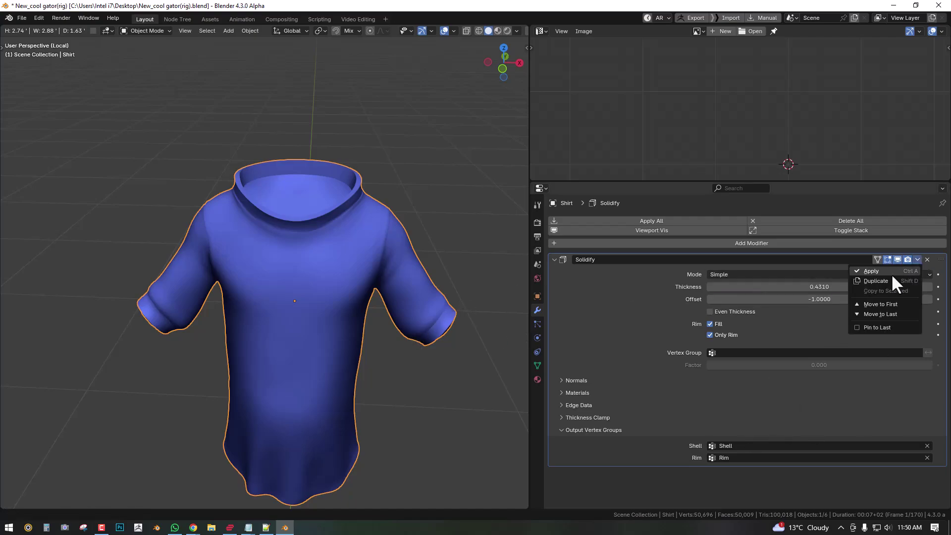
left_click(890, 274)
middle_click_drag(446, 282, 427, 275)
scroll(429, 278, "up", 3)
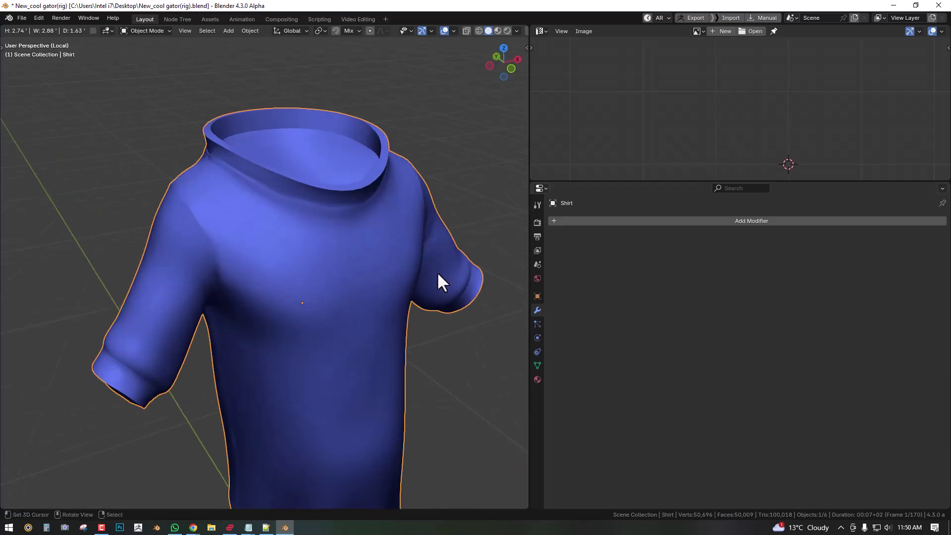
key("Tab")
Select the Shell vertex group's vertices and check the collar in see-through wireframe.
left_click(537, 370)
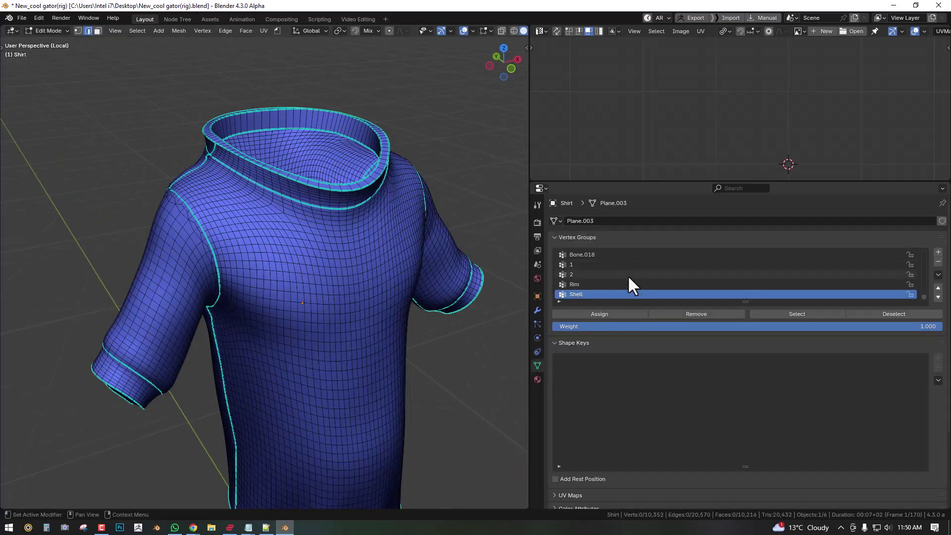
left_click(808, 314)
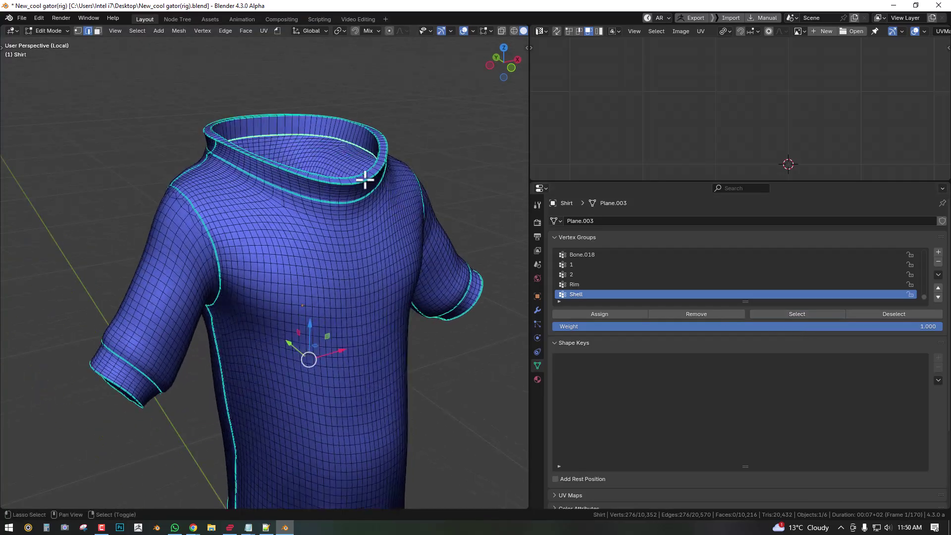
key("alt+z")
mouse_move(366, 180)
middle_mouse_down()
mouse_move(384, 302)
mouse_move(424, 304)
mouse_move(441, 265)
mouse_move(424, 248)
mouse_move(365, 282)
mouse_move(336, 268)
mouse_move(342, 272)
mouse_move(219, 248)
mouse_move(170, 255)
mouse_move(358, 252)
mouse_move(399, 223)
mouse_move(491, 229)
mouse_move(390, 244)
mouse_move(356, 227)
mouse_move(251, 221)
mouse_move(278, 242)
middle_mouse_up()
key("shift+z")
Add the Rim vertex group to the selection and grow it by one ring.
left_click(598, 283)
left_click(801, 316)
scroll(498, 246, "down", 5)
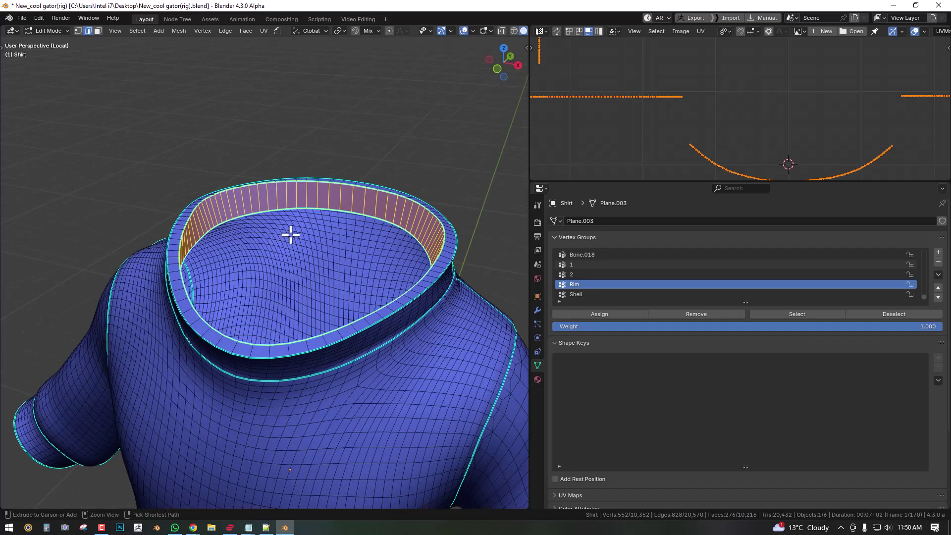
key("ctrl+KP_Add")
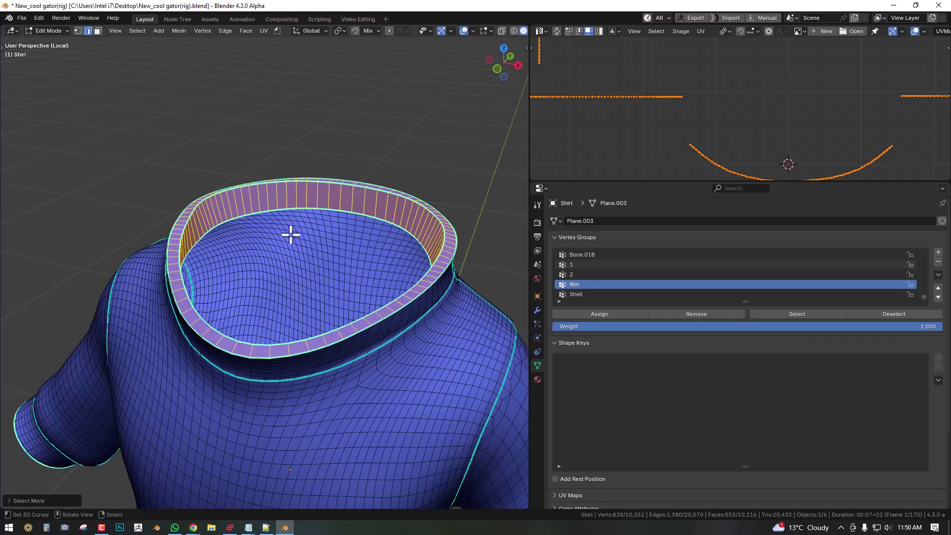
middle_click_drag(191, 219, 301, 281)
Invert the selection to the rest of the shirt and enlarge the UV Editor to show all islands.
scroll(300, 281, "up", 1)
key("ctrl+i")
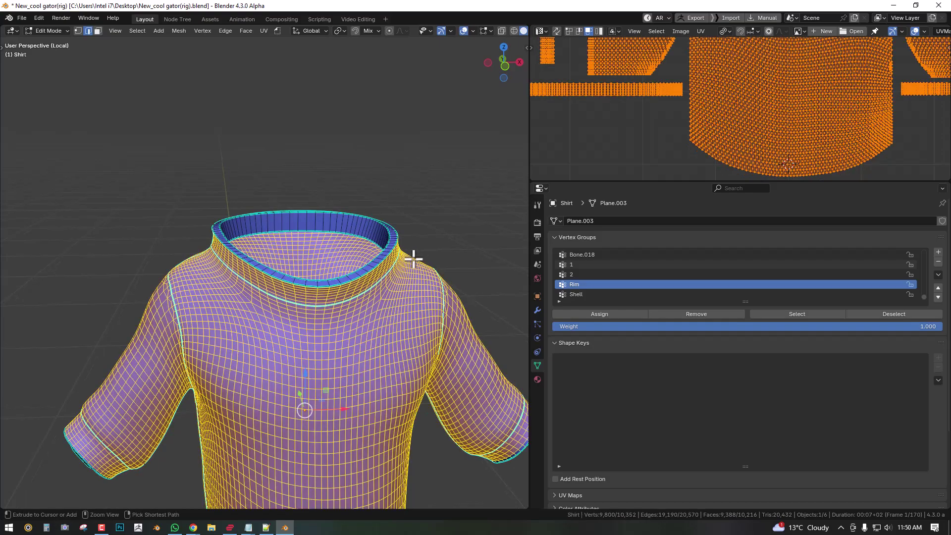
scroll(692, 109, "down", 2)
middle_click_drag(716, 106, 666, 138)
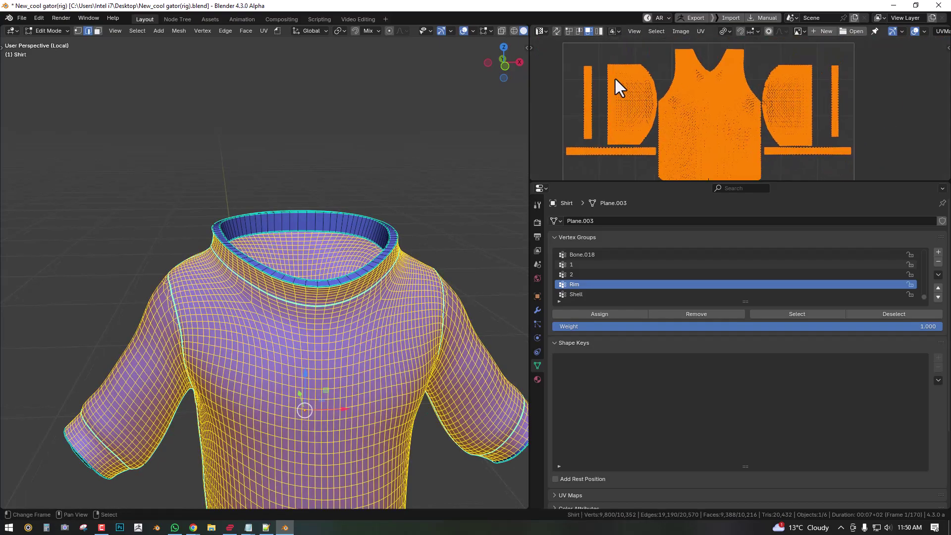
left_click_drag(663, 182, 687, 287)
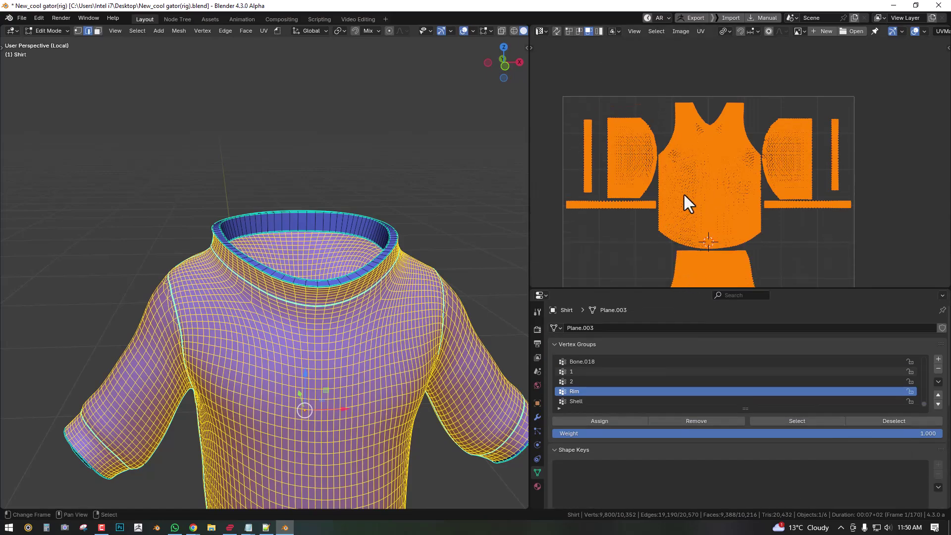
middle_click_drag(692, 181, 680, 165)
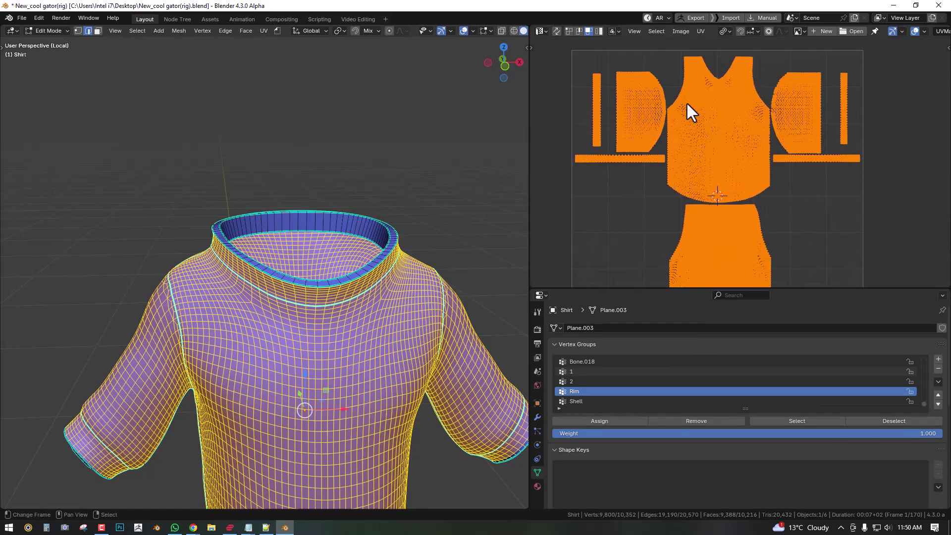
Pin all the existing UV islands, then select the entire shirt mesh.
key("alt+a")
key("a")
middle_click_drag(777, 172, 778, 164)
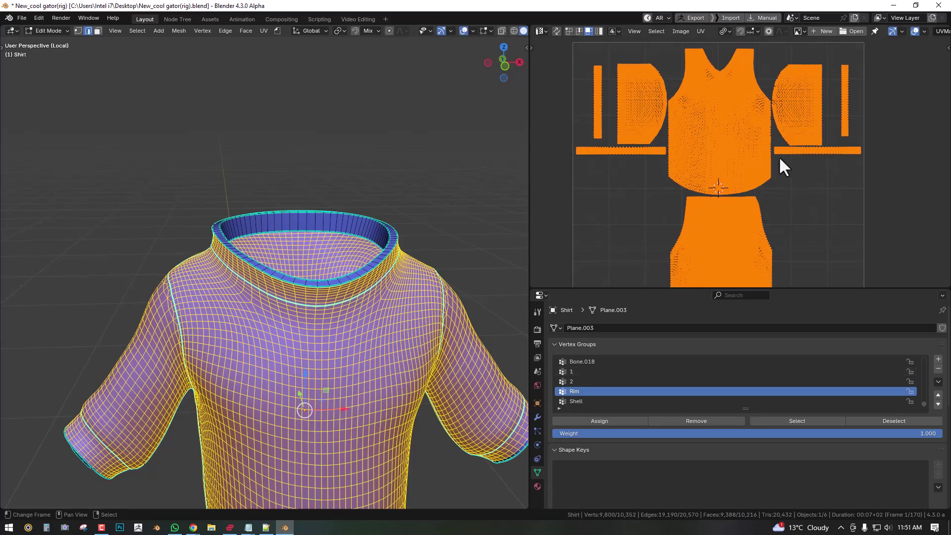
key("p")
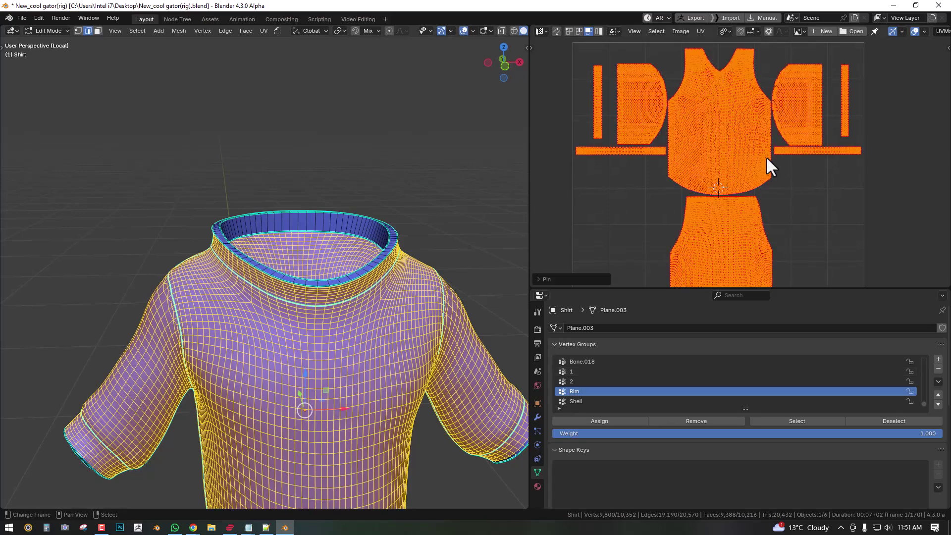
middle_click_drag(722, 130, 751, 195)
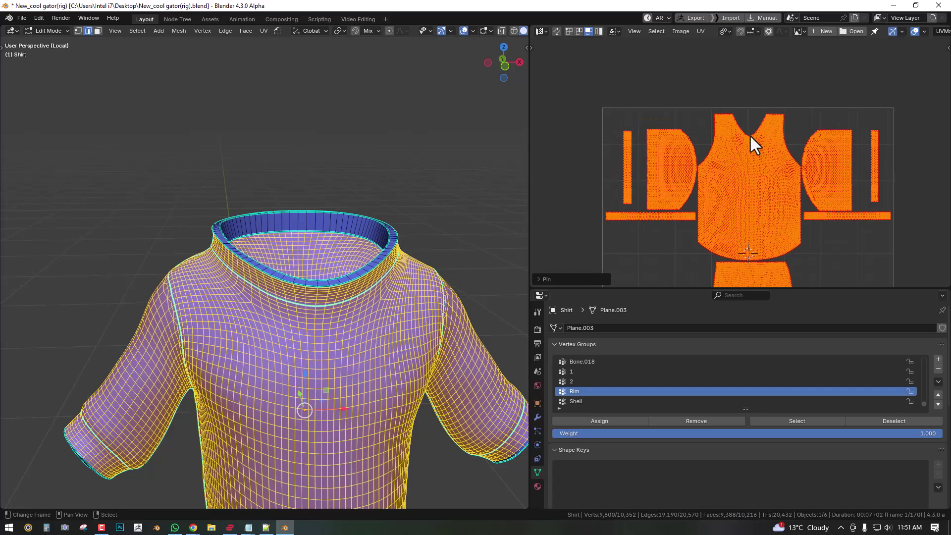
middle_click_drag(784, 156, 742, 101)
middle_click_drag(377, 246, 350, 233)
key("a")
Mark seams along the existing UV island borders with Seams from Islands.
left_click(700, 31)
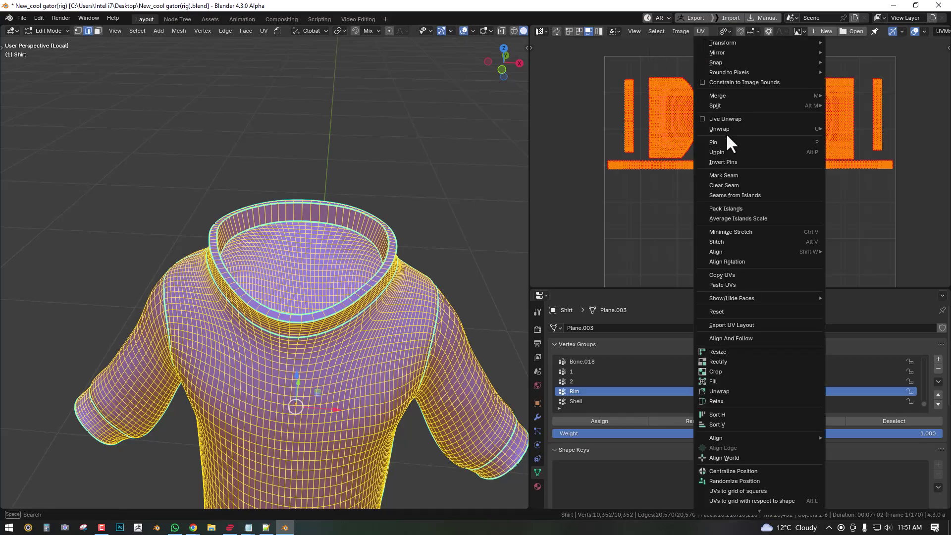
left_click(753, 194)
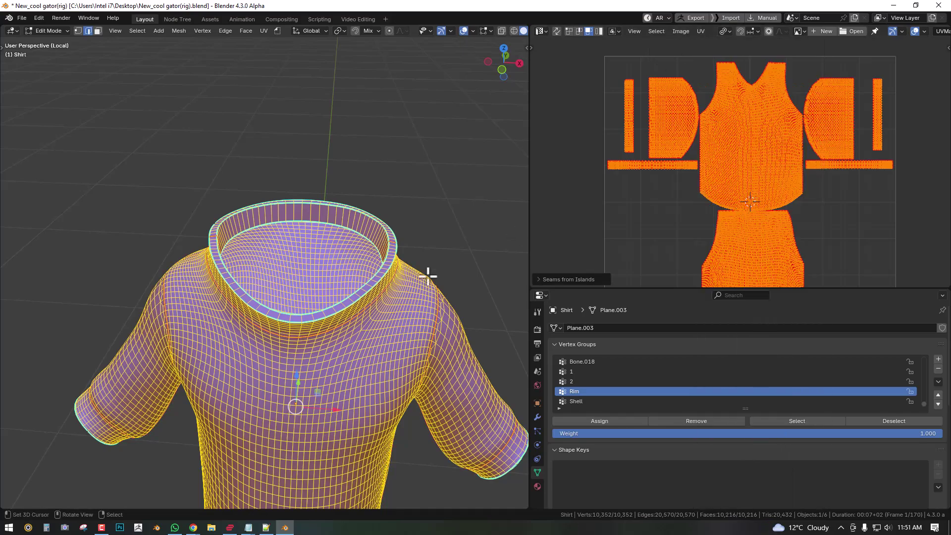
middle_click_drag(388, 285, 374, 281)
scroll(381, 280, "up", 2)
key("alt+a")
middle_click_drag(452, 280, 319, 187, "shift")
scroll(354, 211, "down", 3)
Select the whole mesh and Unwrap it to fill in UVs for the rim faces.
key("a")
key("u")
mouse_move(412, 98)
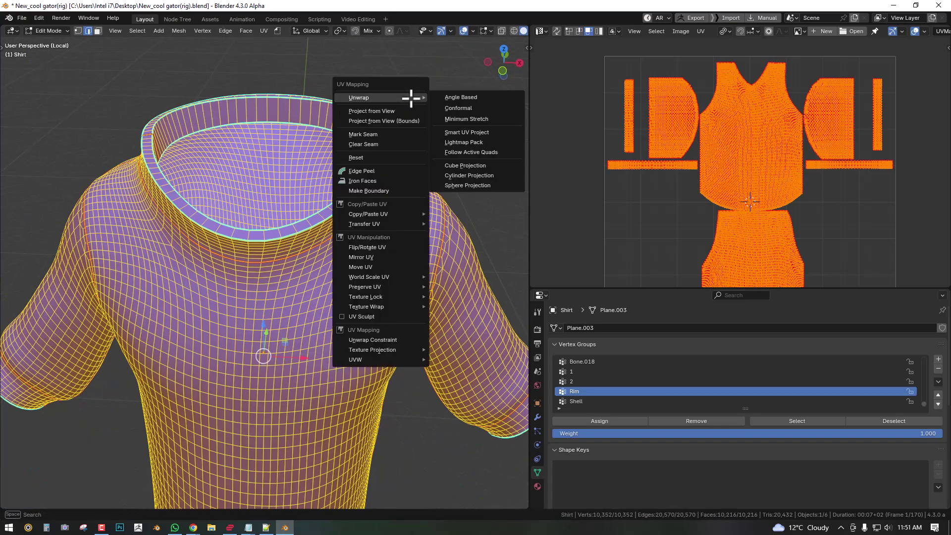
left_click(479, 109)
Inspect the new rim UV strips beside the pinned islands in a full-screen UV Editor.
key("ctrl+space")
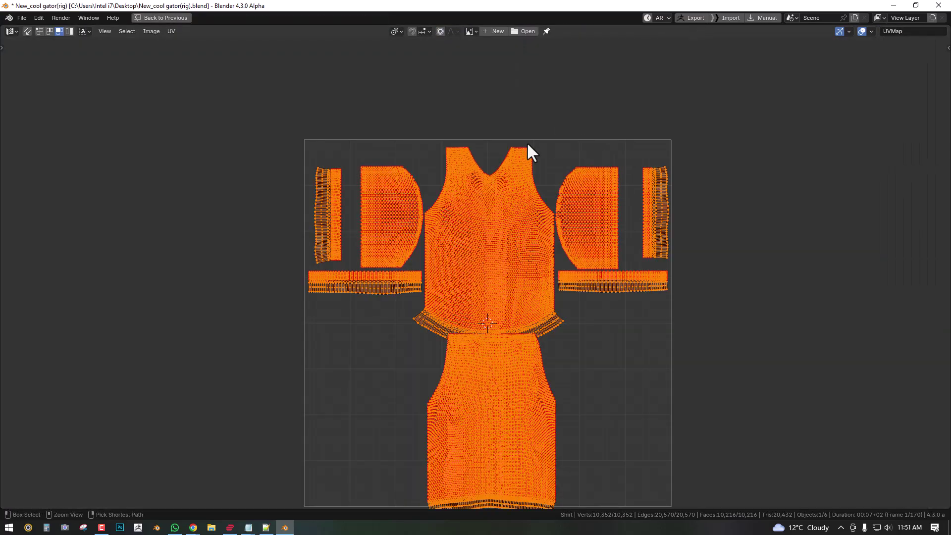
scroll(478, 177, "up", 3)
middle_click_drag(477, 176, 600, 160)
scroll(507, 107, "up", 1)
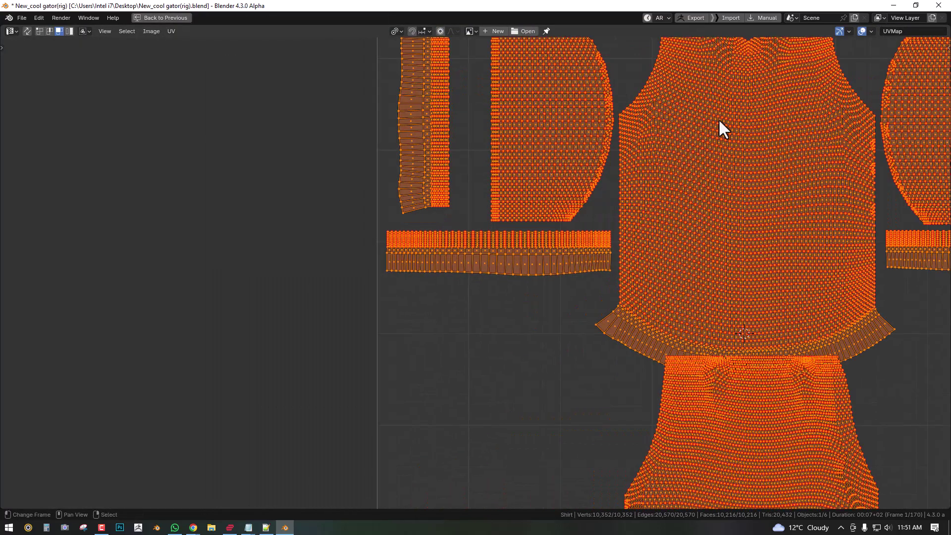
middle_click_drag(447, 143, 476, 176)
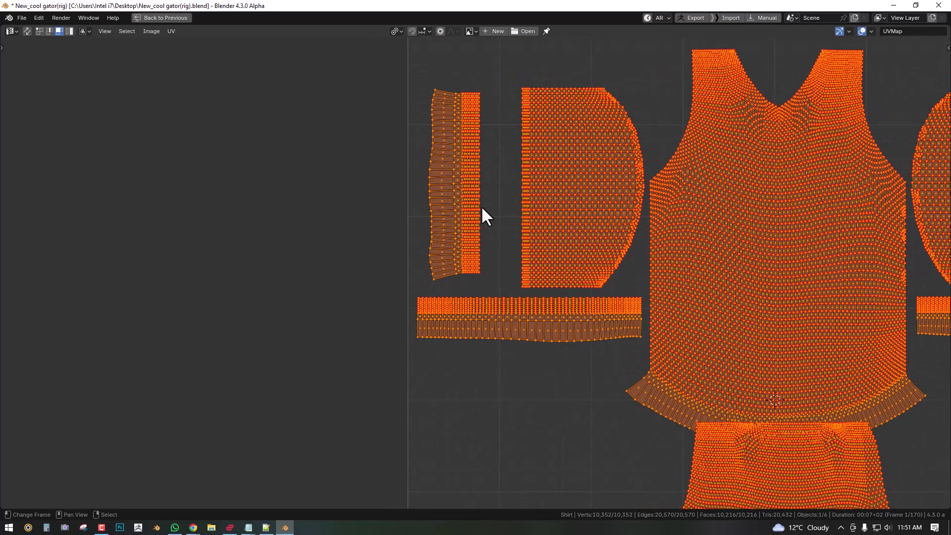
scroll(479, 197, "down", 2)
key("ctrl+space")
Check the unwrapped collar against the UV layout in the split 3D and UV view.
scroll(356, 212, "down", 3)
middle_click_drag(356, 212, 399, 177)
scroll(394, 213, "up", 3)
scroll(369, 194, "up", 3)
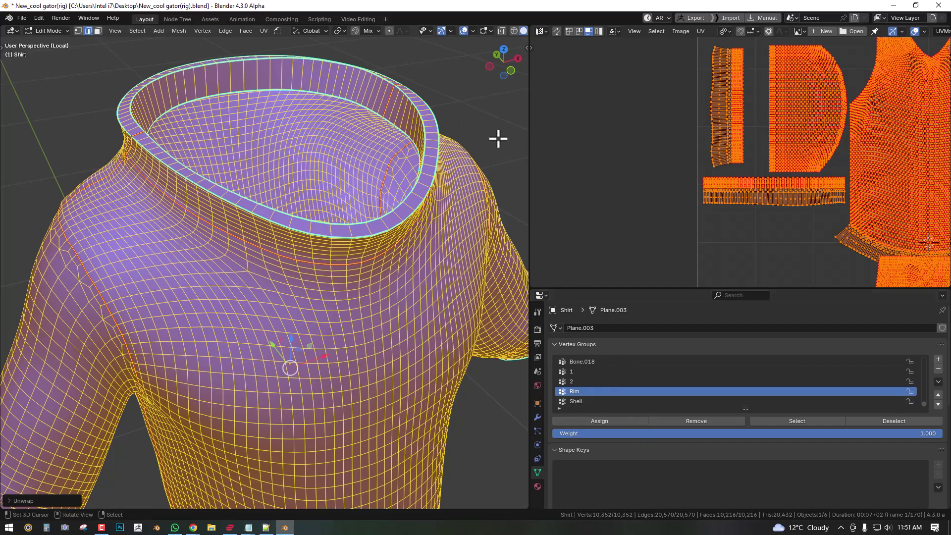
middle_click_drag(820, 101, 709, 115)
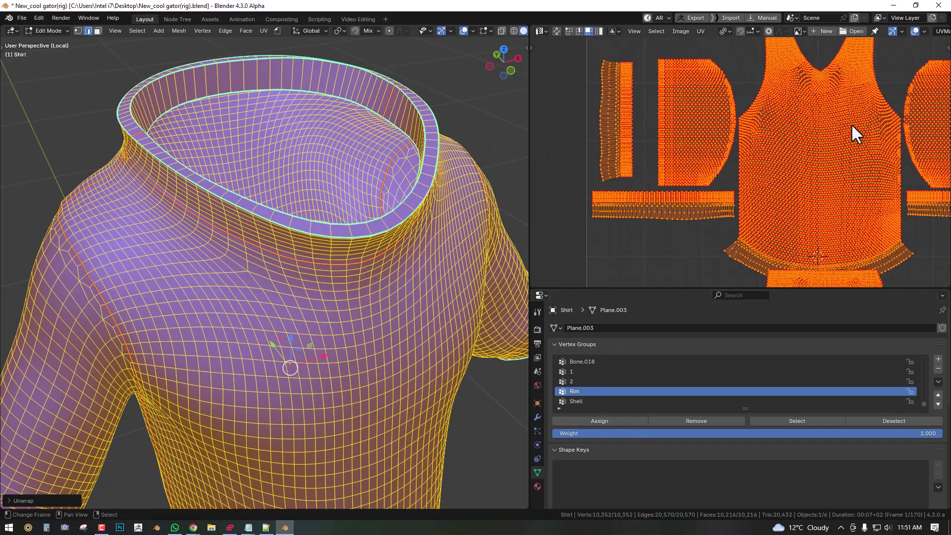
middle_click_drag(384, 161, 396, 166)
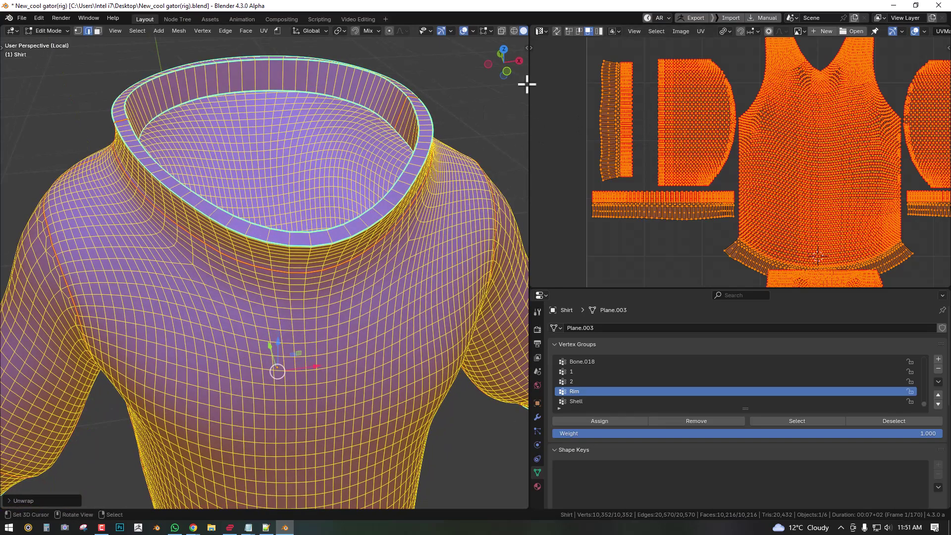
left_click(688, 32)
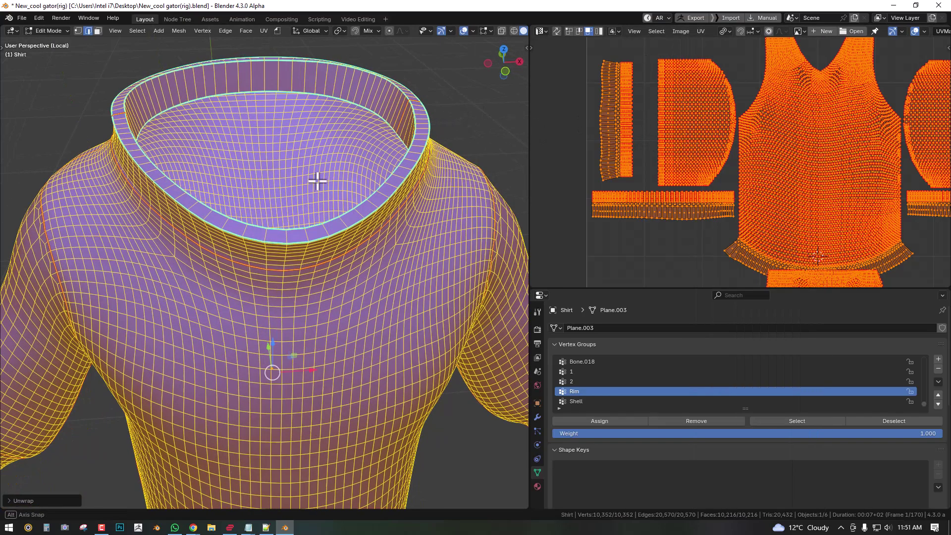
scroll(436, 169, "down", 5)
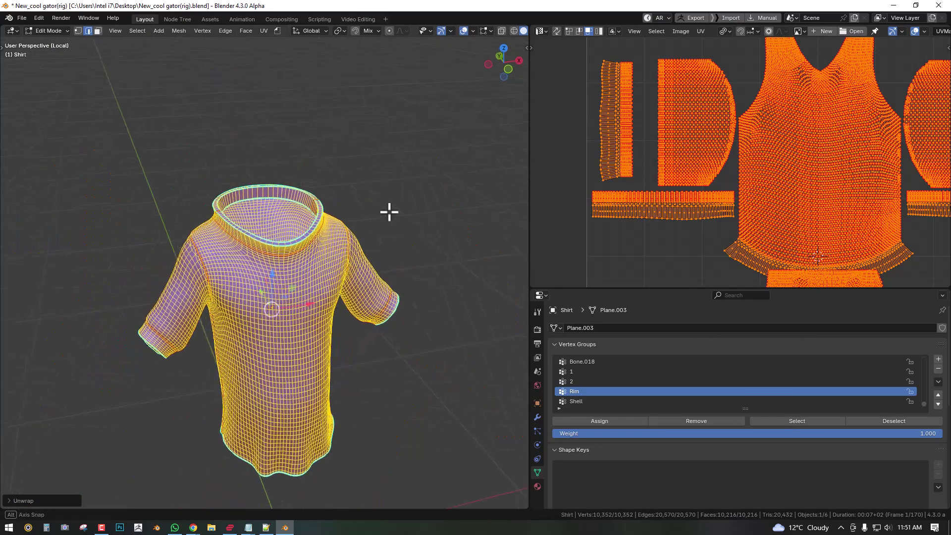